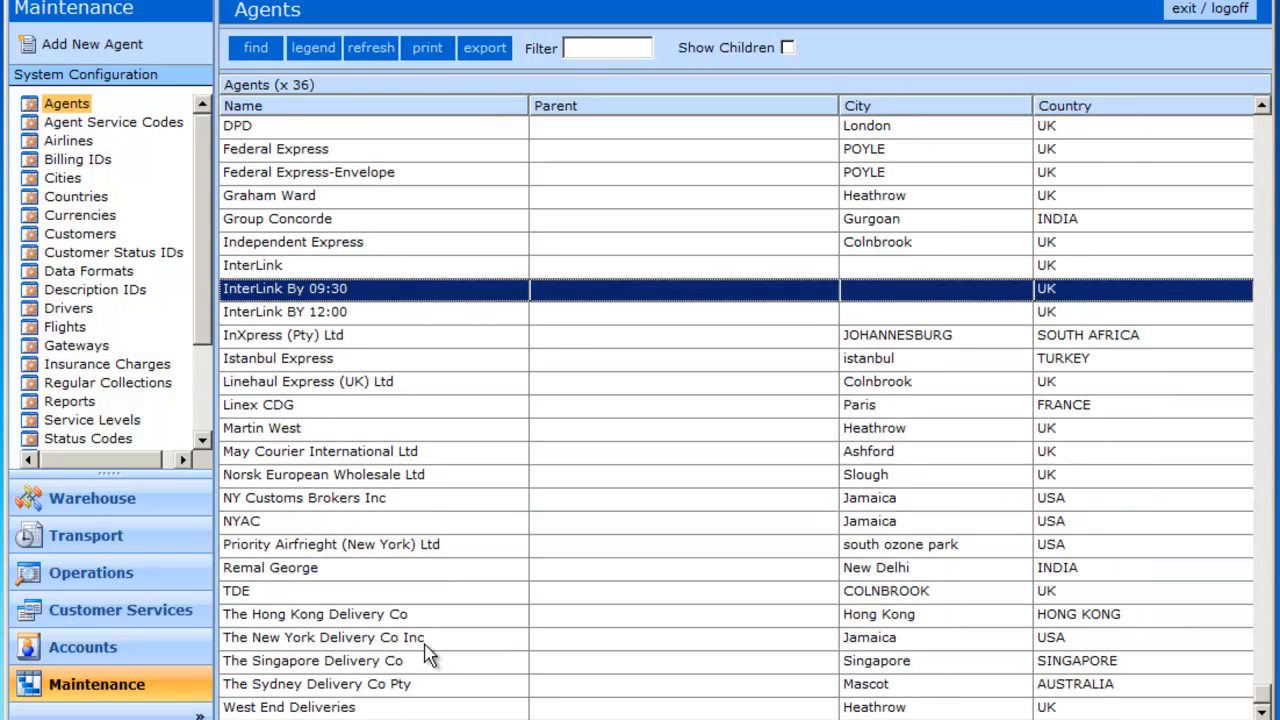
- Open the agent record for The New York Delivery Co Inc and show its address details
{"action": "left_click", "coordinate": [428, 645]}
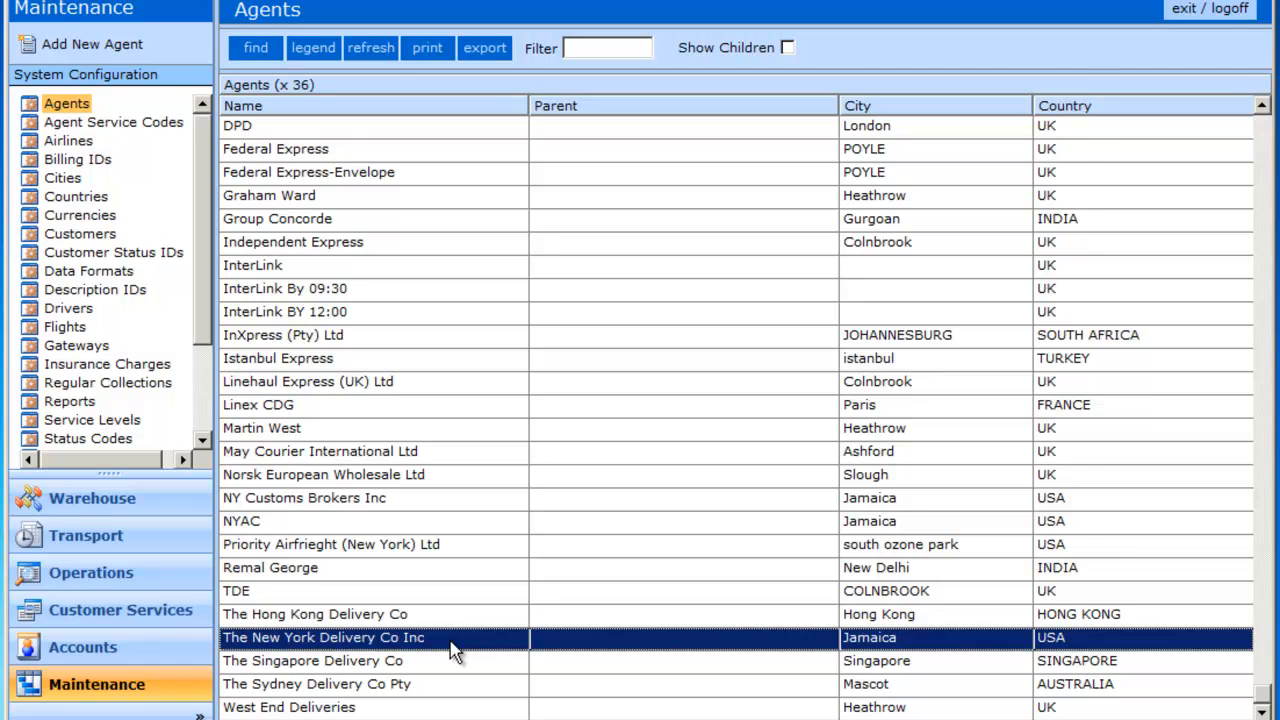
{"action": "double_click", "coordinate": [452, 650]}
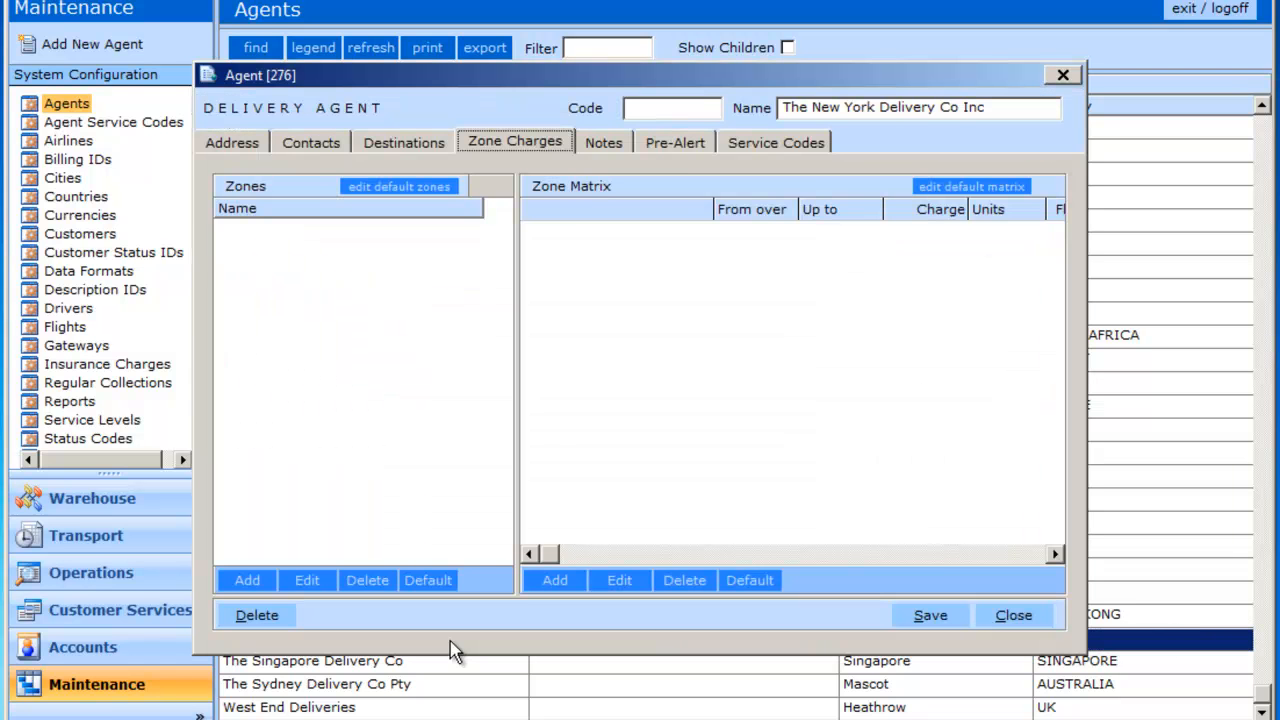
{"action": "left_click", "coordinate": [240, 155]}
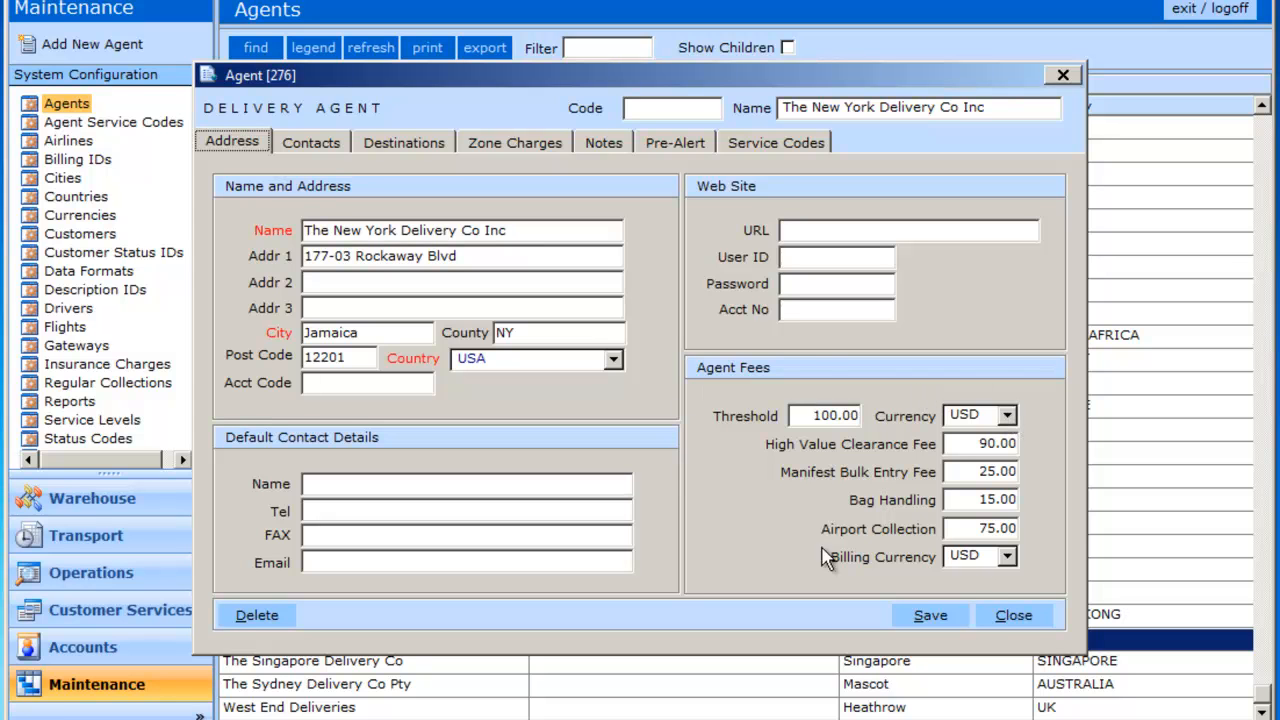
- Examine the agent fees: currency, high value clearance fee, threshold, manifest bulk entry fee, bag handling and airport collection
{"action": "left_click", "coordinate": [1008, 417]}
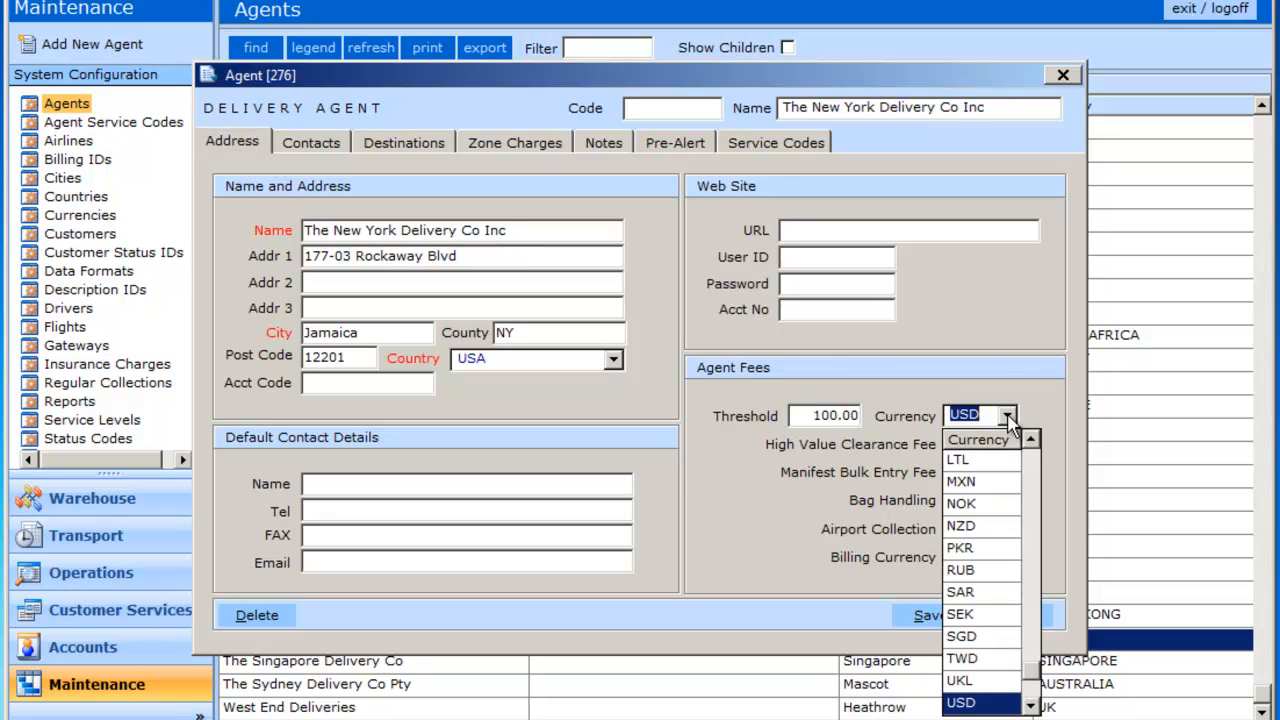
{"action": "left_click", "coordinate": [985, 704]}
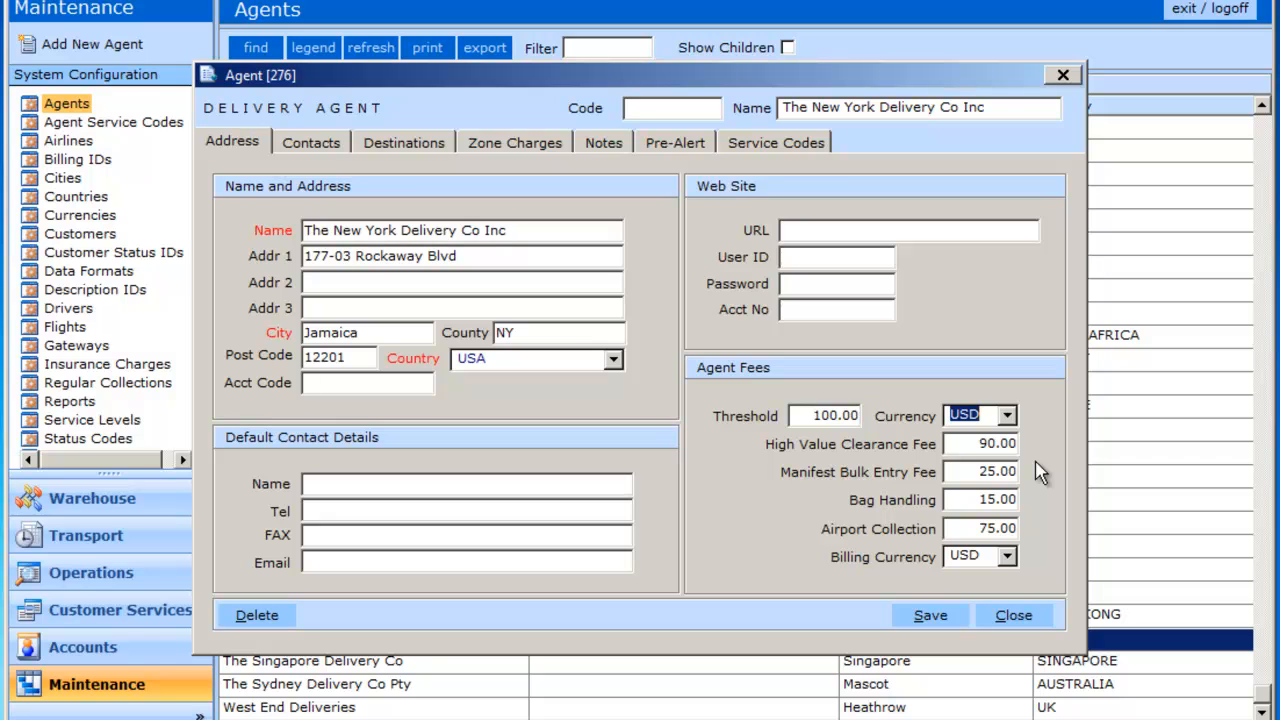
{"action": "left_click", "coordinate": [982, 450]}
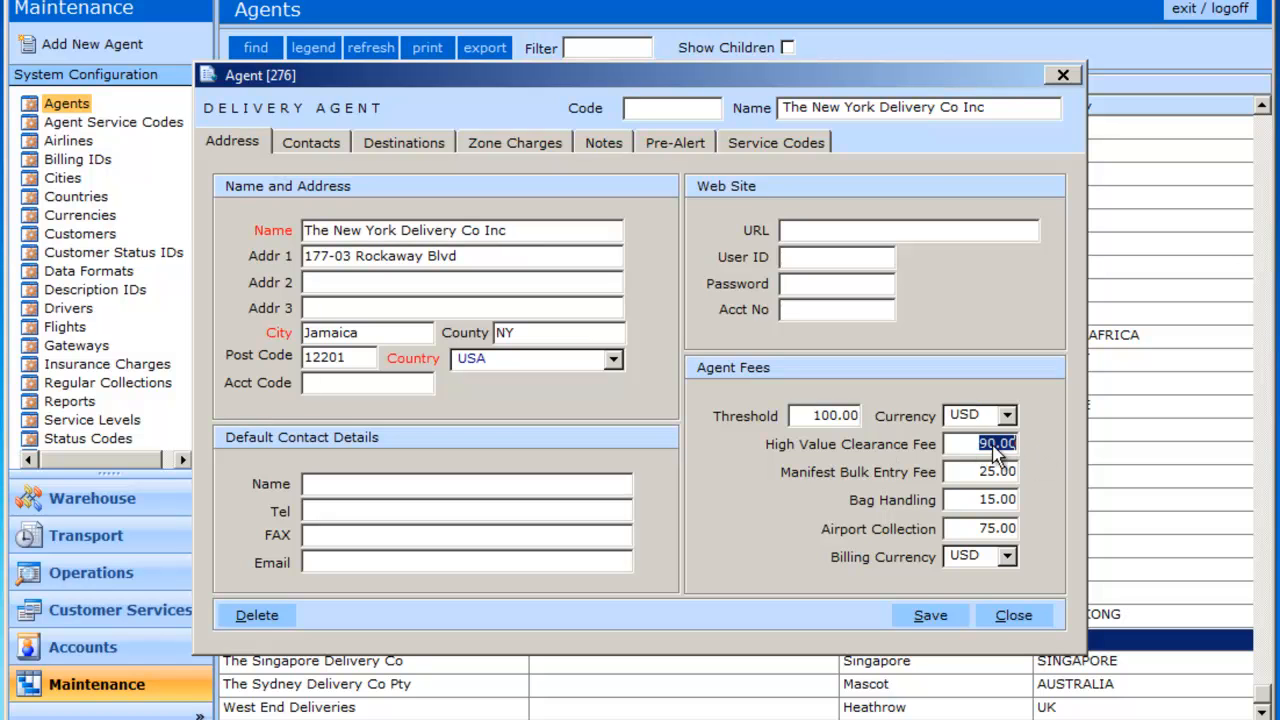
{"action": "left_click", "coordinate": [812, 421]}
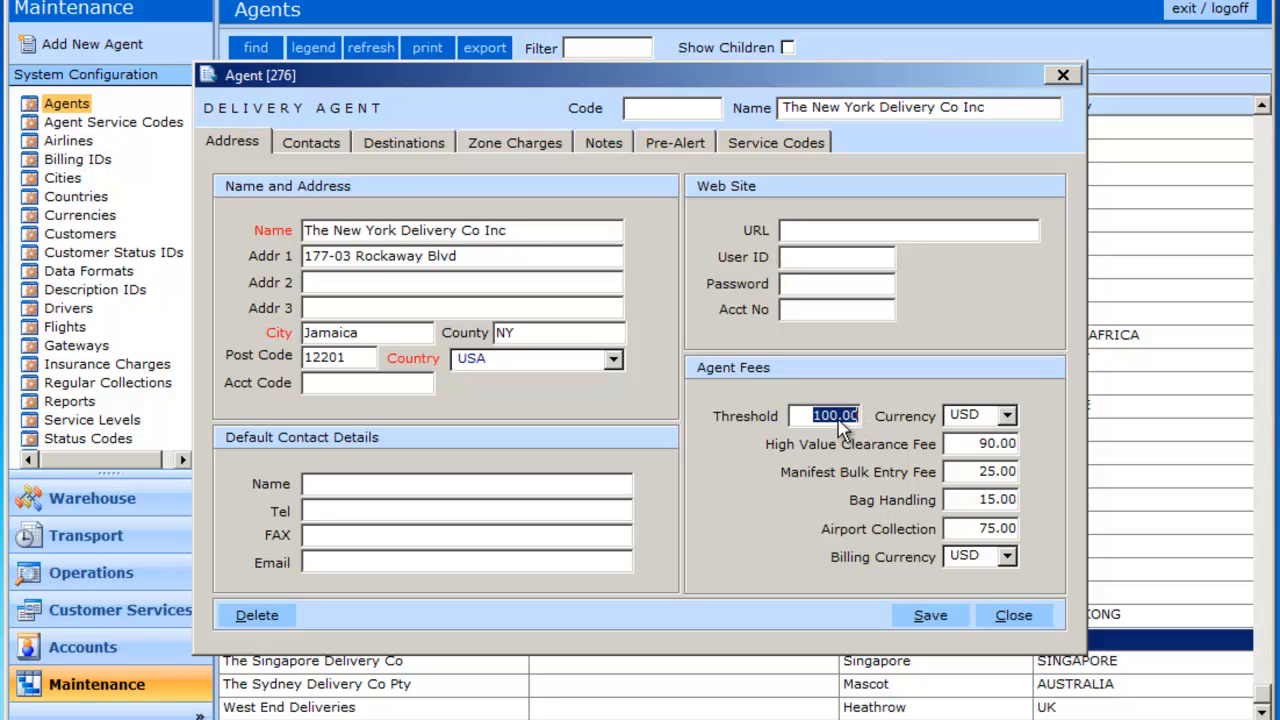
{"action": "left_click", "coordinate": [988, 473]}
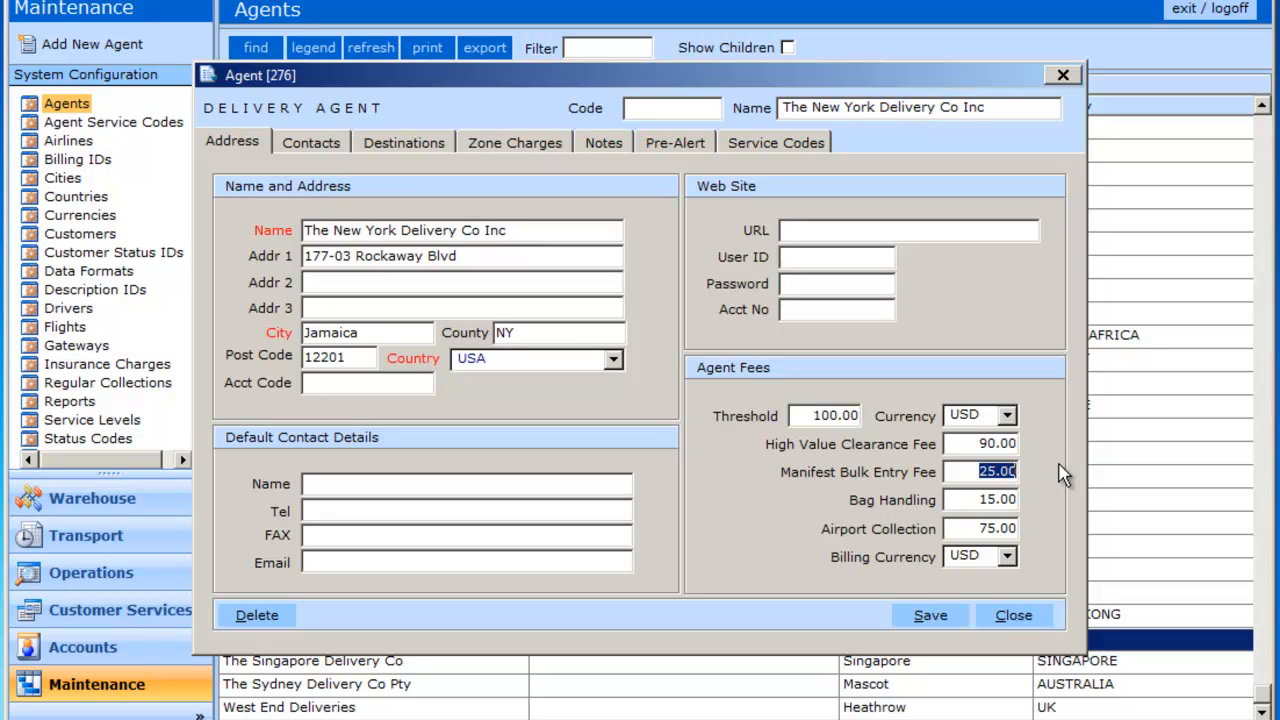
{"action": "left_click", "coordinate": [980, 500]}
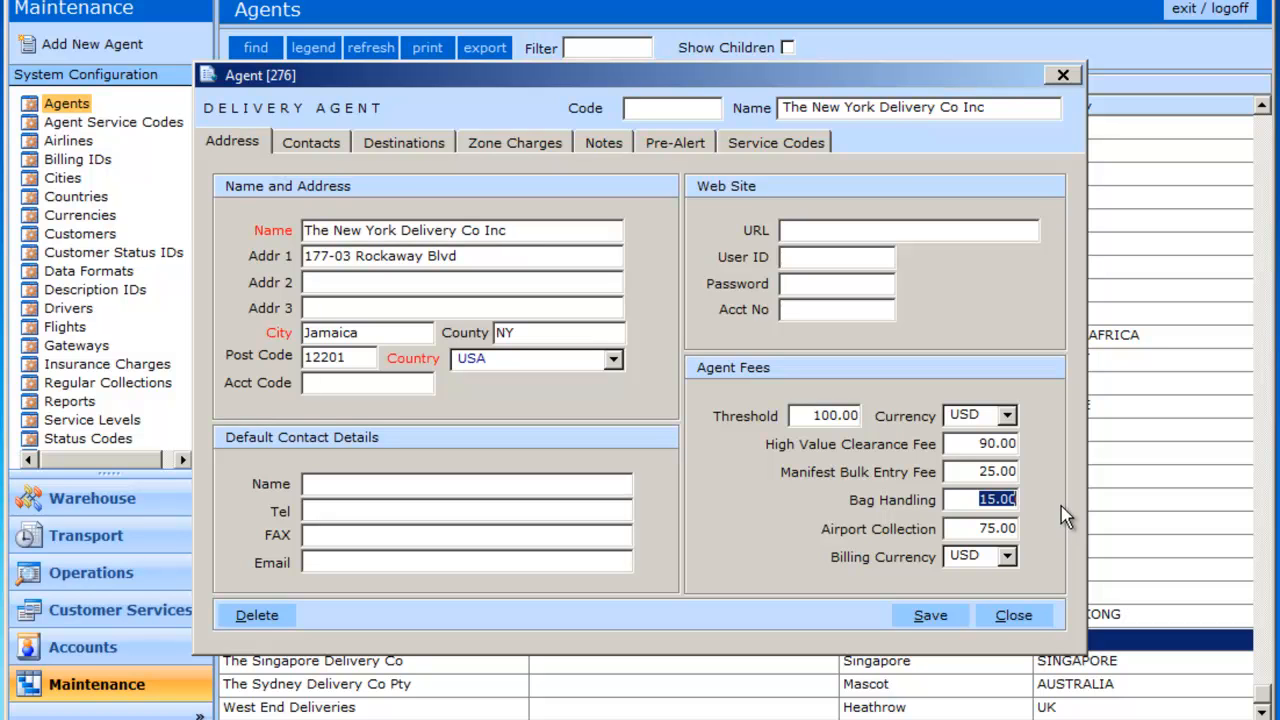
{"action": "left_click", "coordinate": [983, 537]}
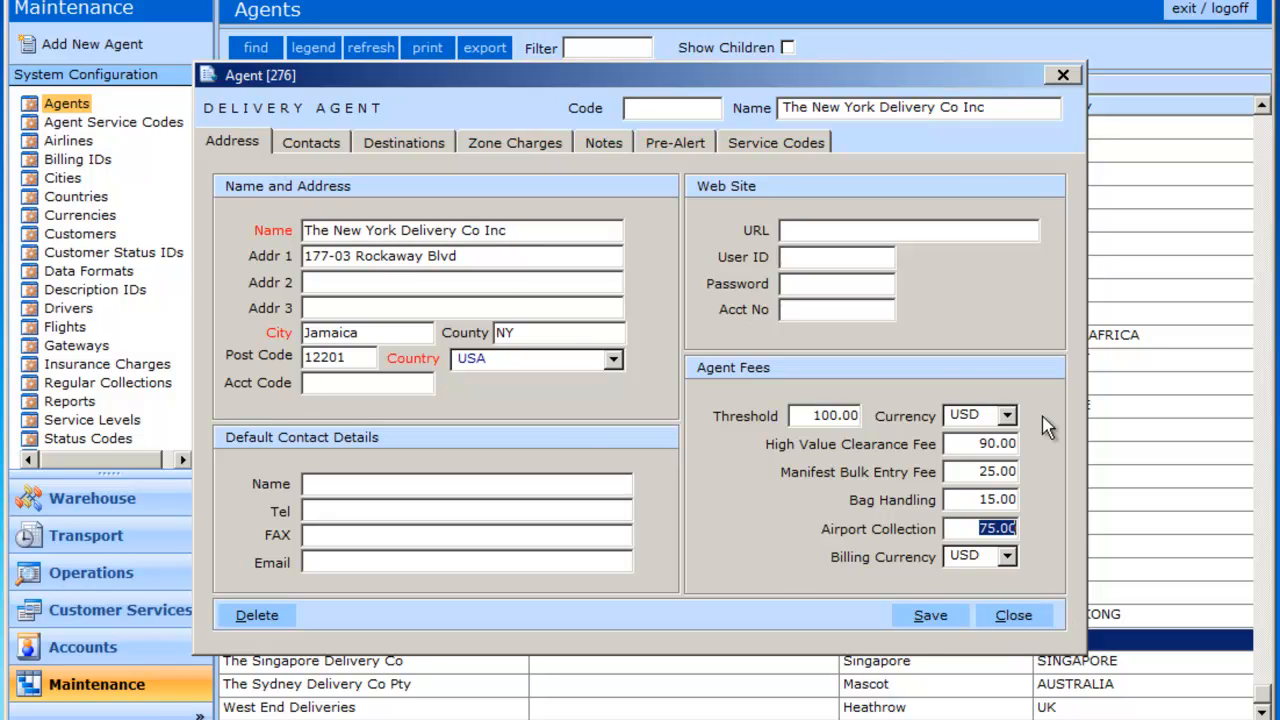
- Examine the agent's serviced destinations, comparing the entry for all USA cities with the New York entry
{"action": "left_click", "coordinate": [414, 153]}
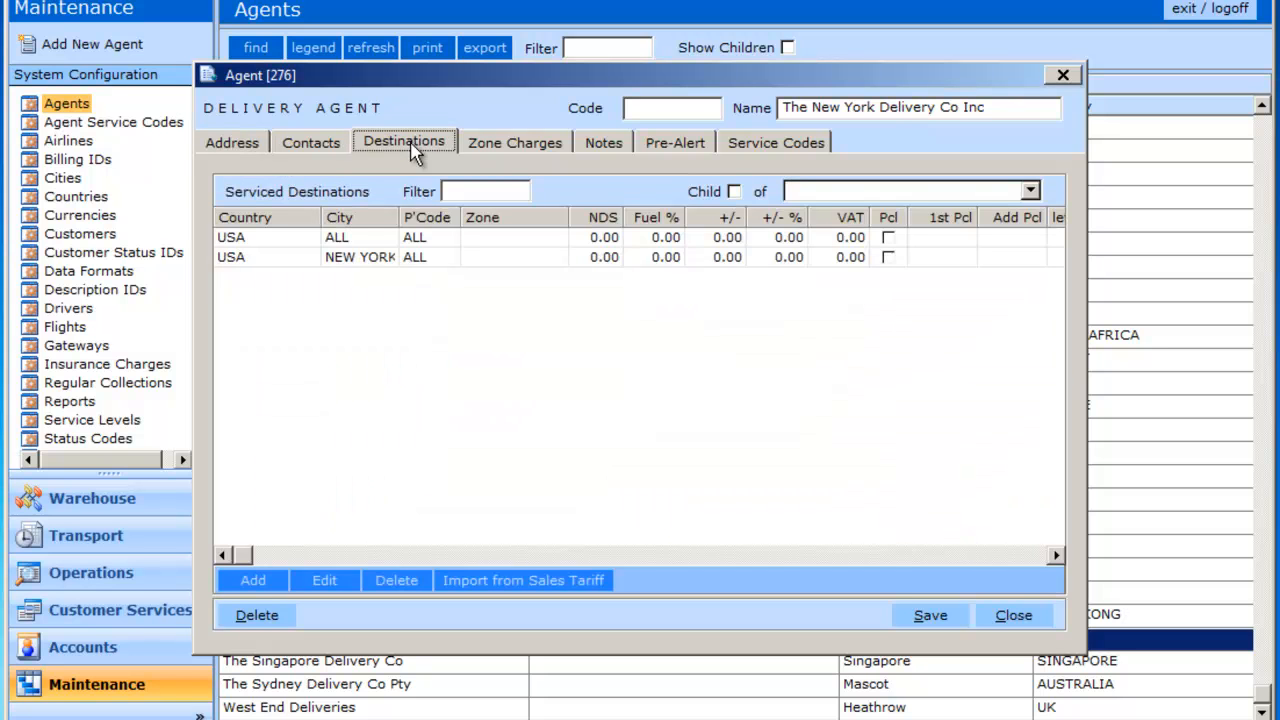
{"action": "left_click", "coordinate": [305, 260]}
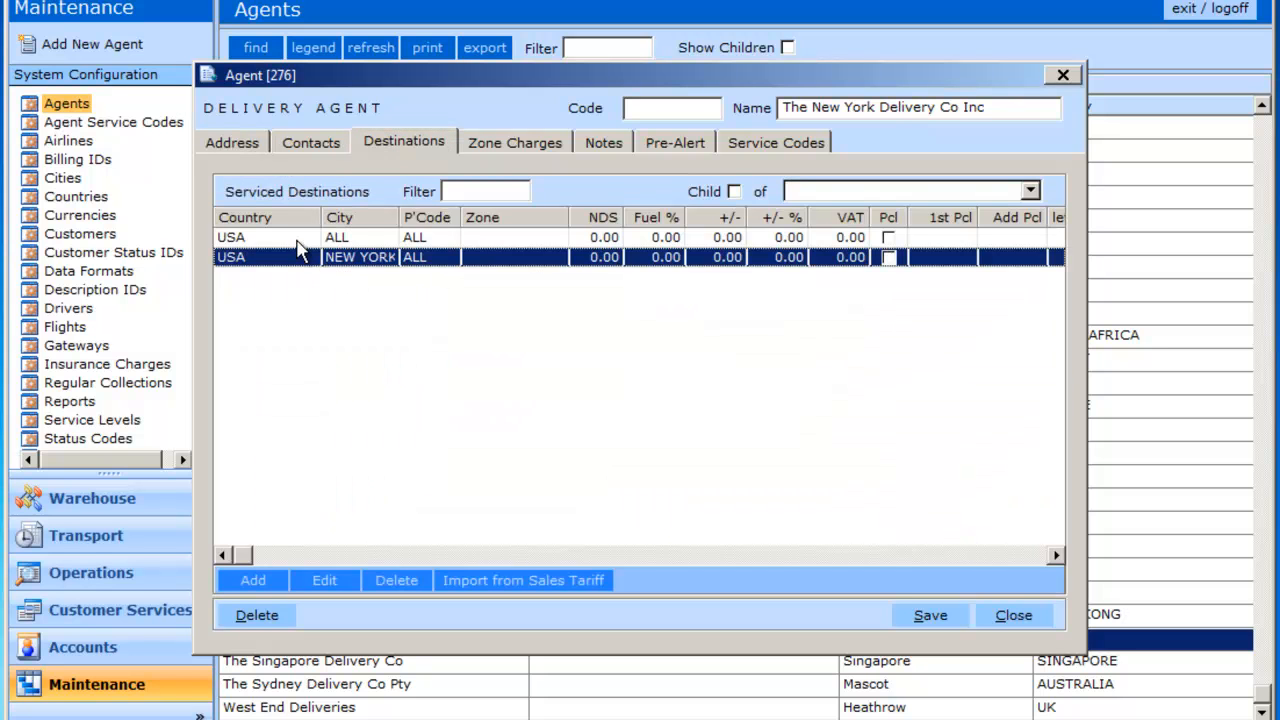
{"action": "left_click", "coordinate": [302, 240]}
{"action": "left_click", "coordinate": [305, 260]}
{"action": "left_click", "coordinate": [307, 245]}
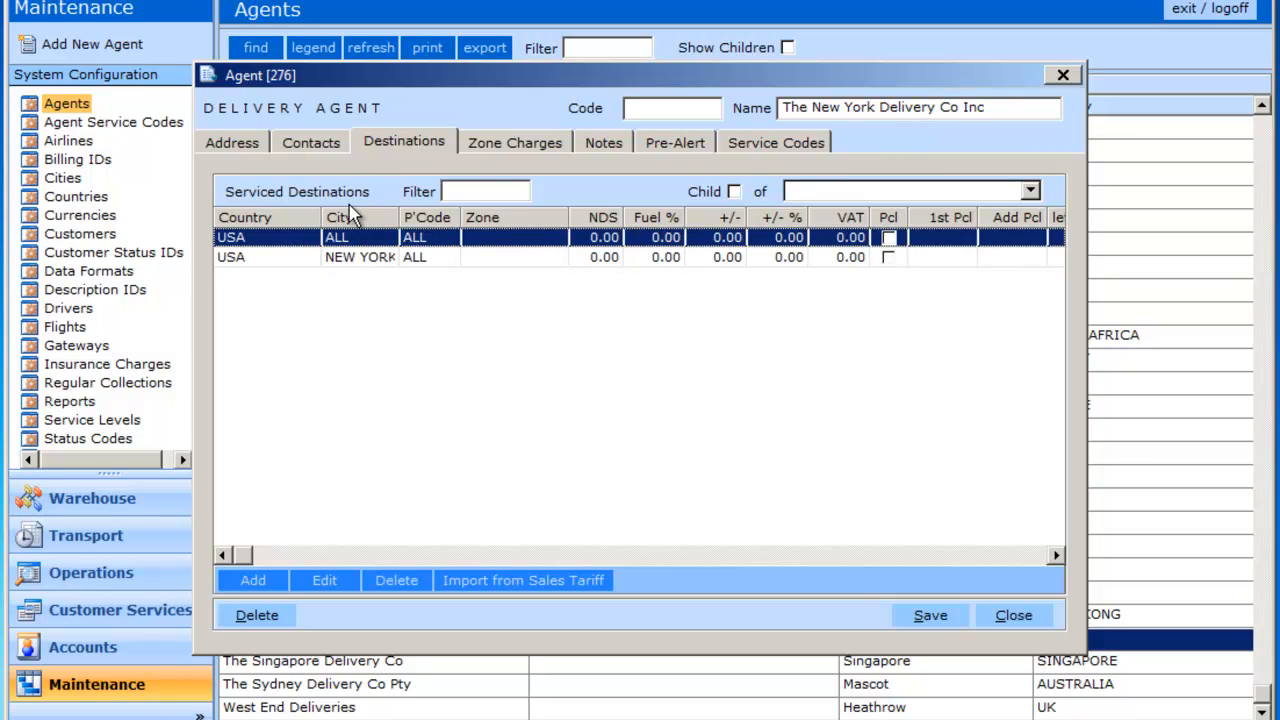
- Add a zone charge zone named NYC to the agent and save it
{"action": "left_click", "coordinate": [519, 148]}
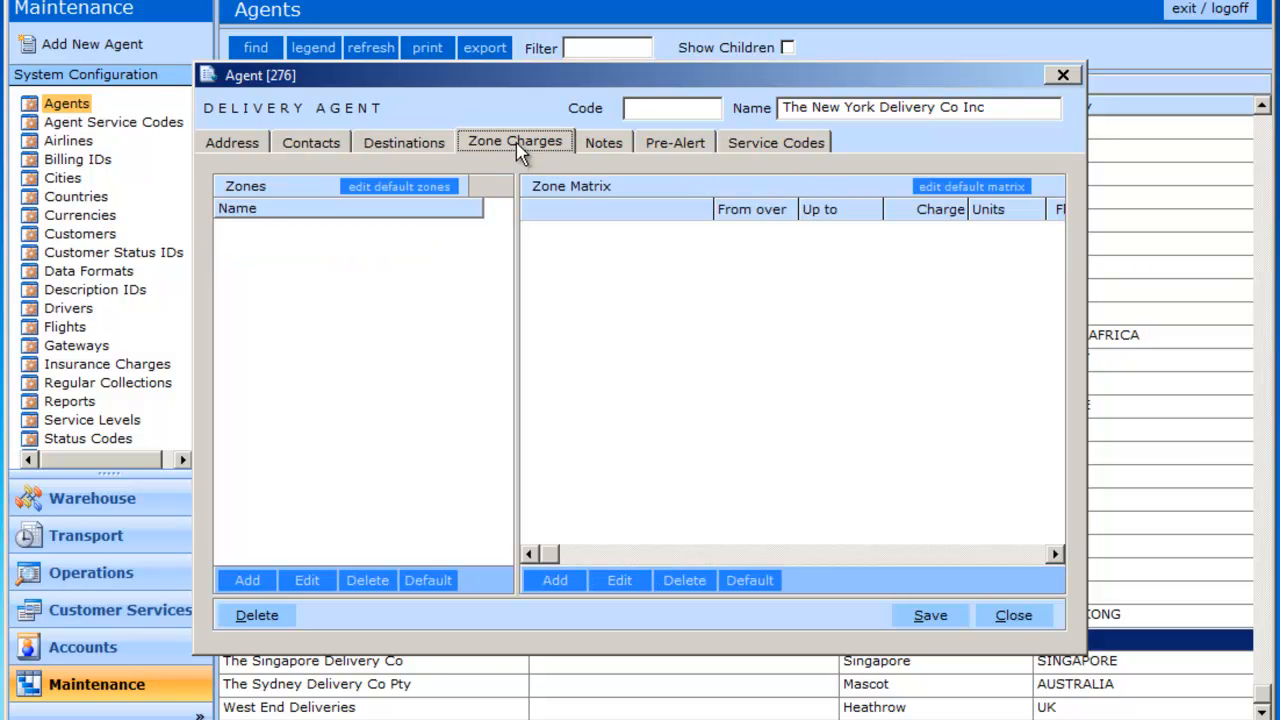
{"action": "left_click", "coordinate": [247, 583]}
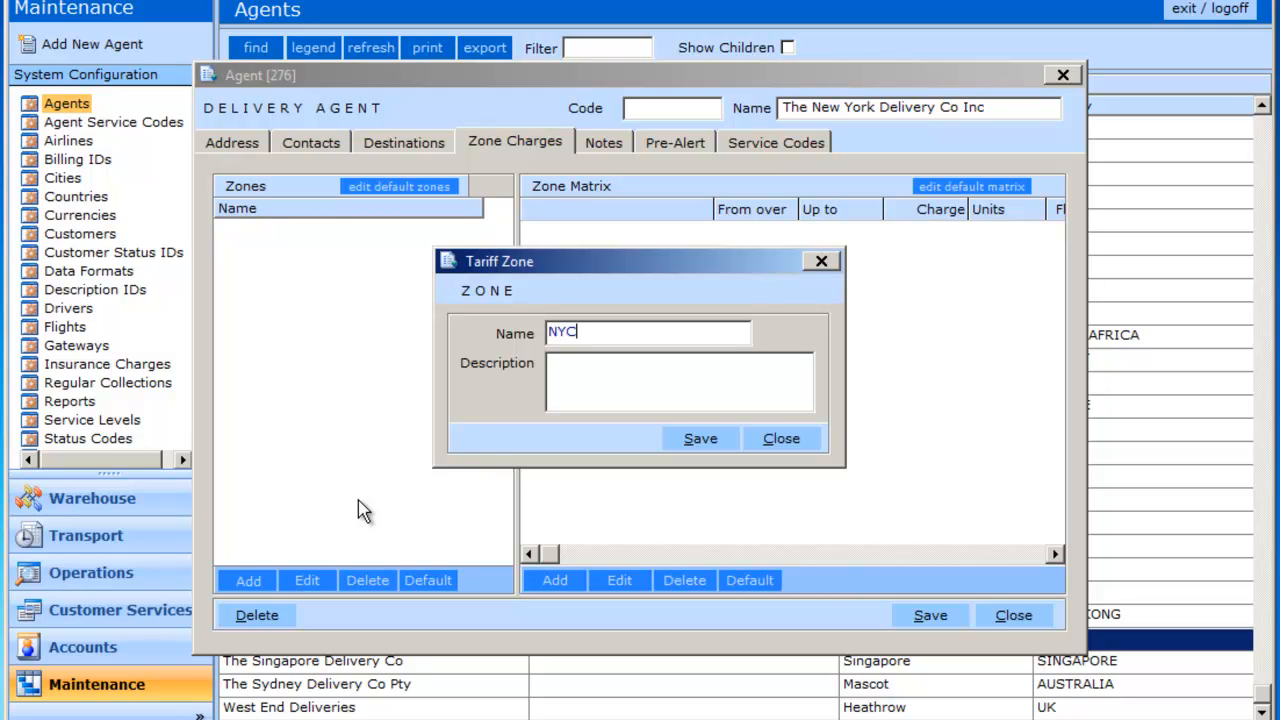
{"action": "left_click", "coordinate": [716, 448]}
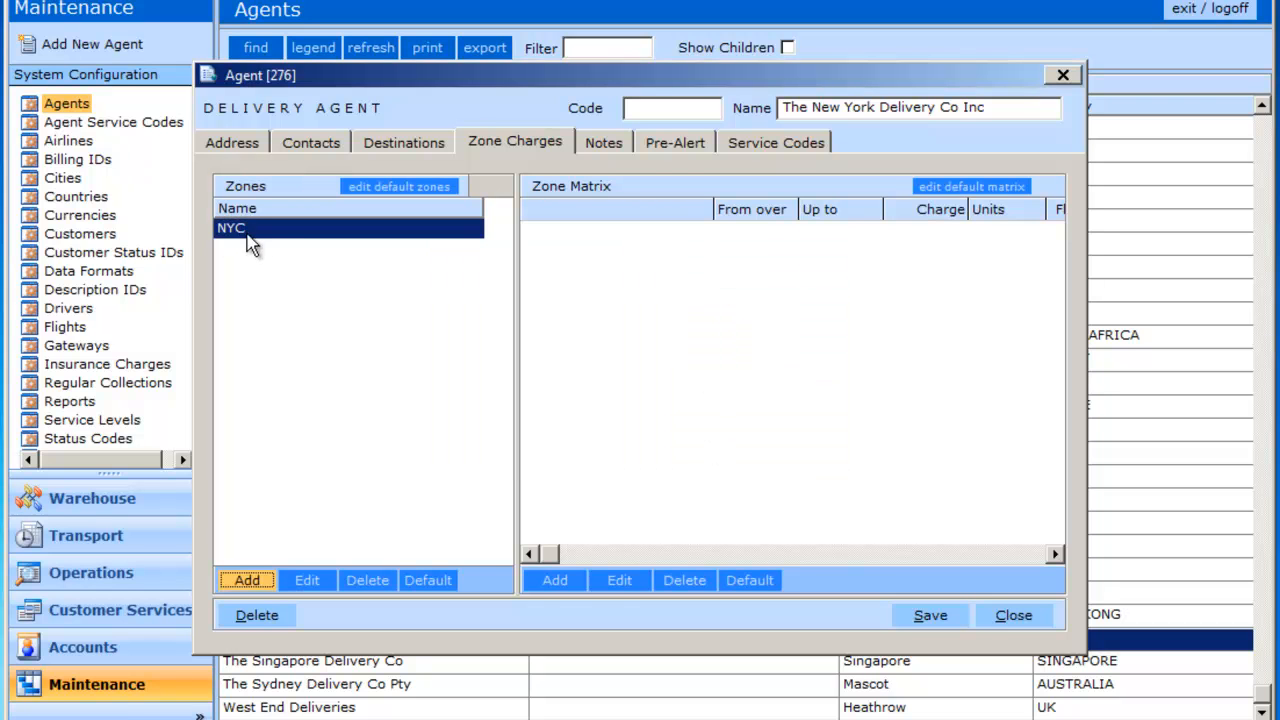
- Add a band to the NYC zone from over 0.00 up to 999, with a charge of 7 per unit of 999, and save it
{"action": "left_click", "coordinate": [555, 582]}
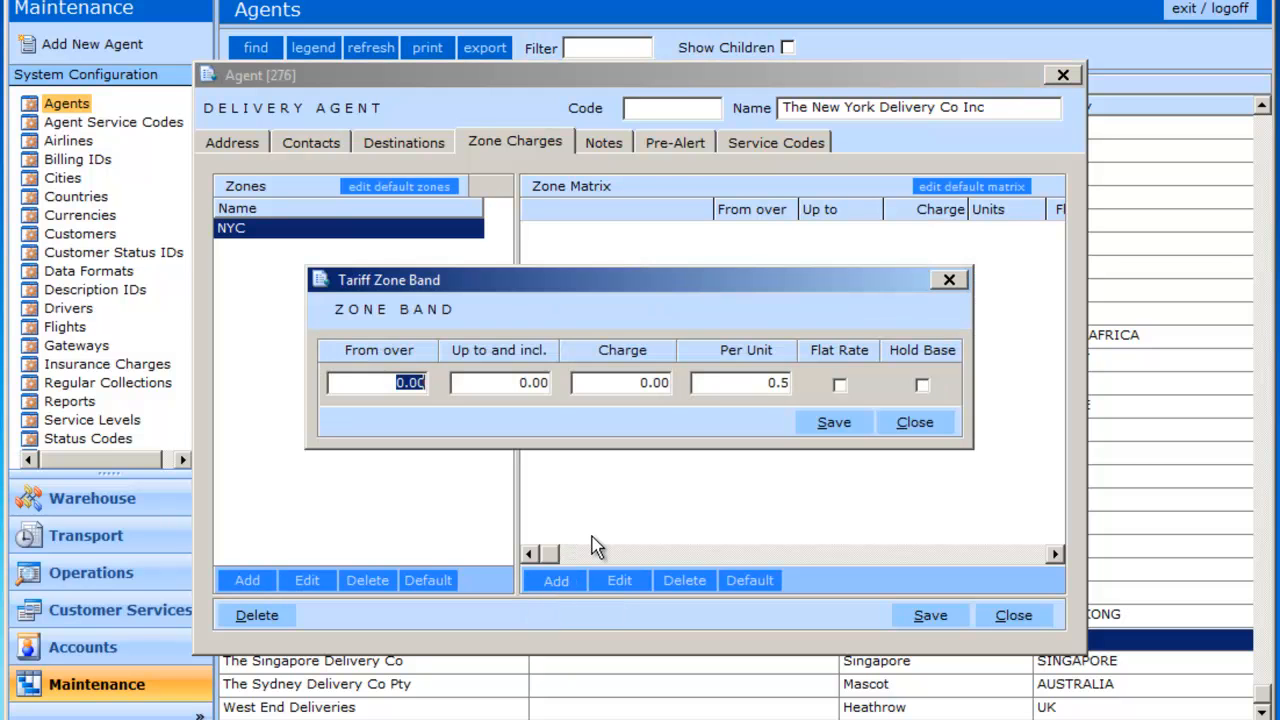
{"action": "key", "text": "Tab"}
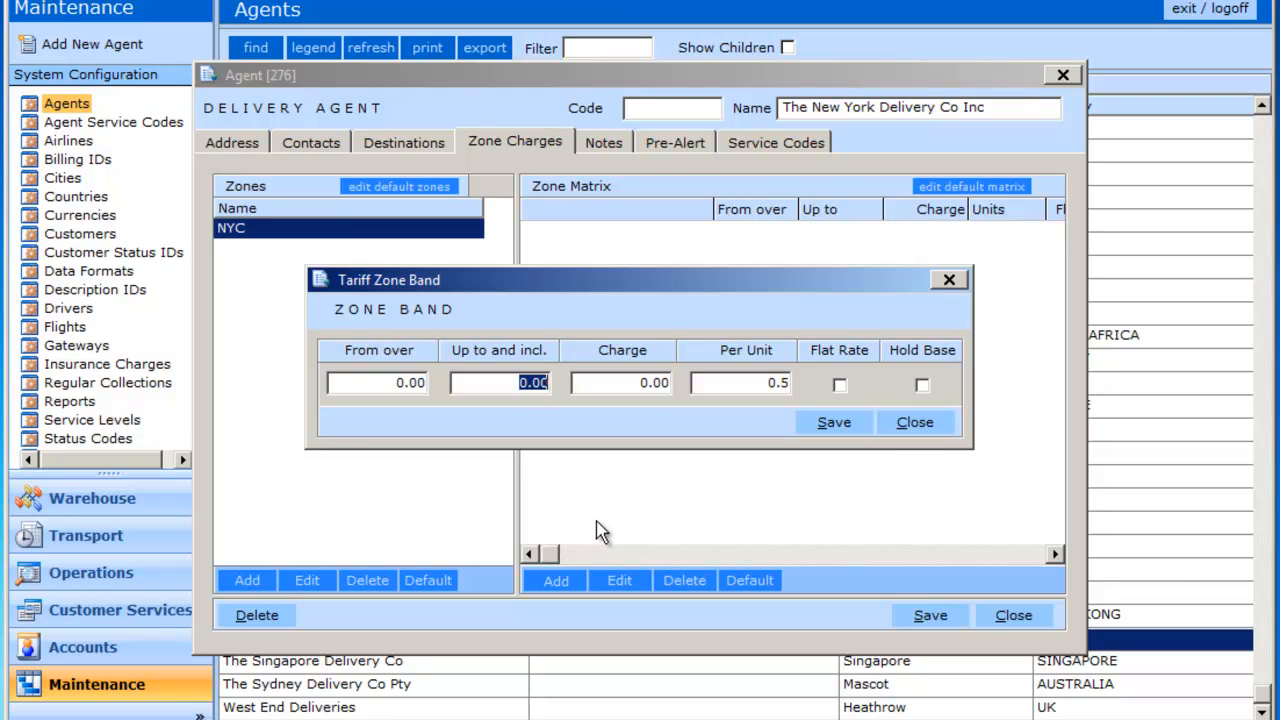
{"action": "type", "text": "999"}
{"action": "key", "text": "Tab"}
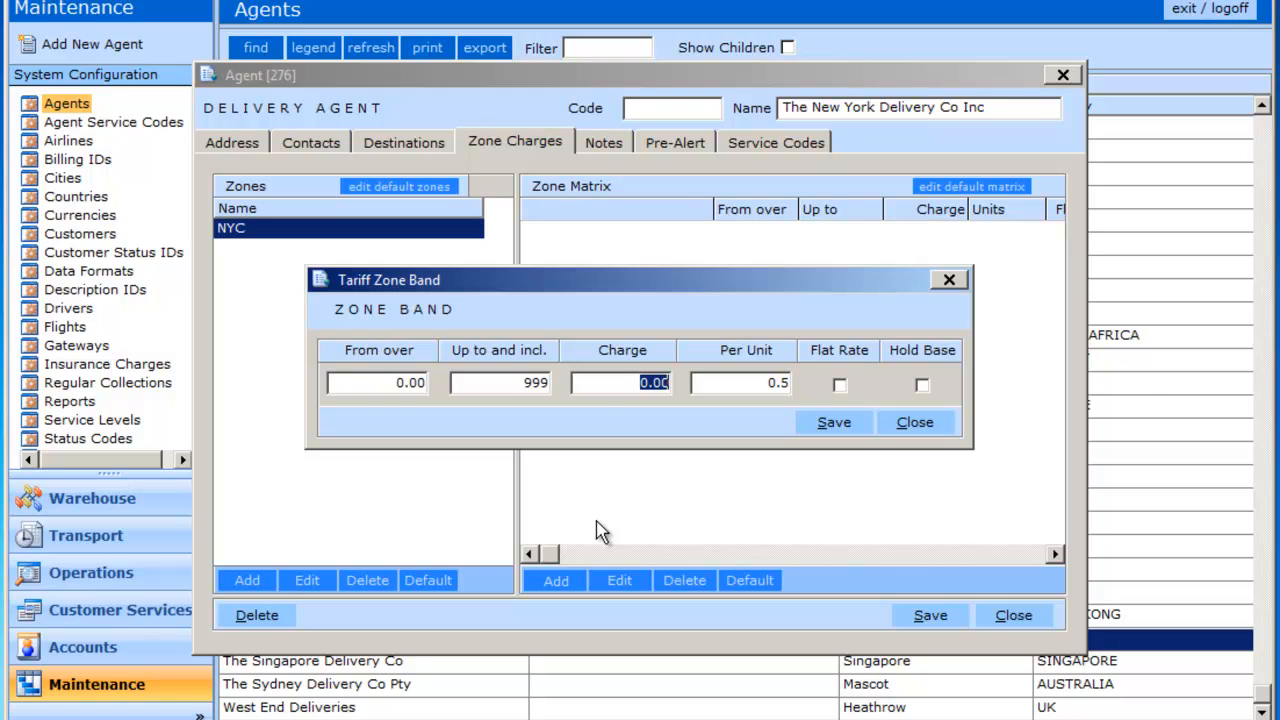
{"action": "type", "text": "7"}
{"action": "key", "text": "Tab"}
{"action": "type", "text": "9"}
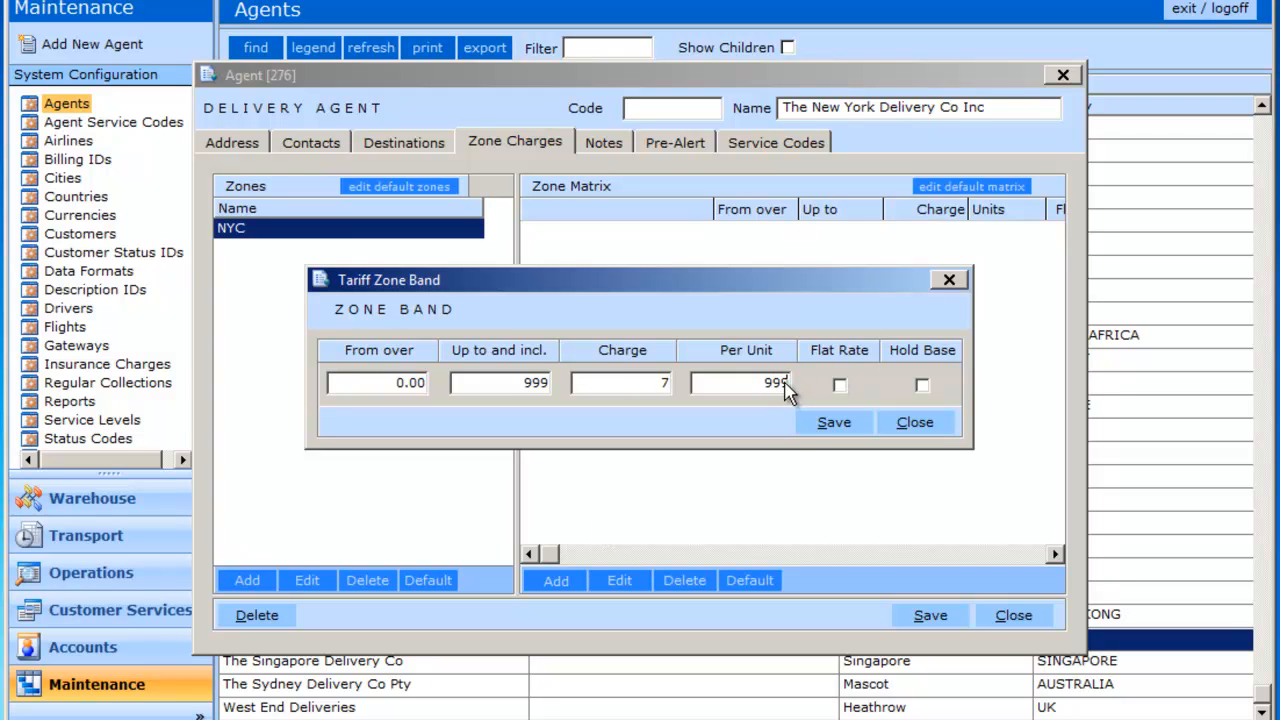
{"action": "left_click", "coordinate": [834, 423]}
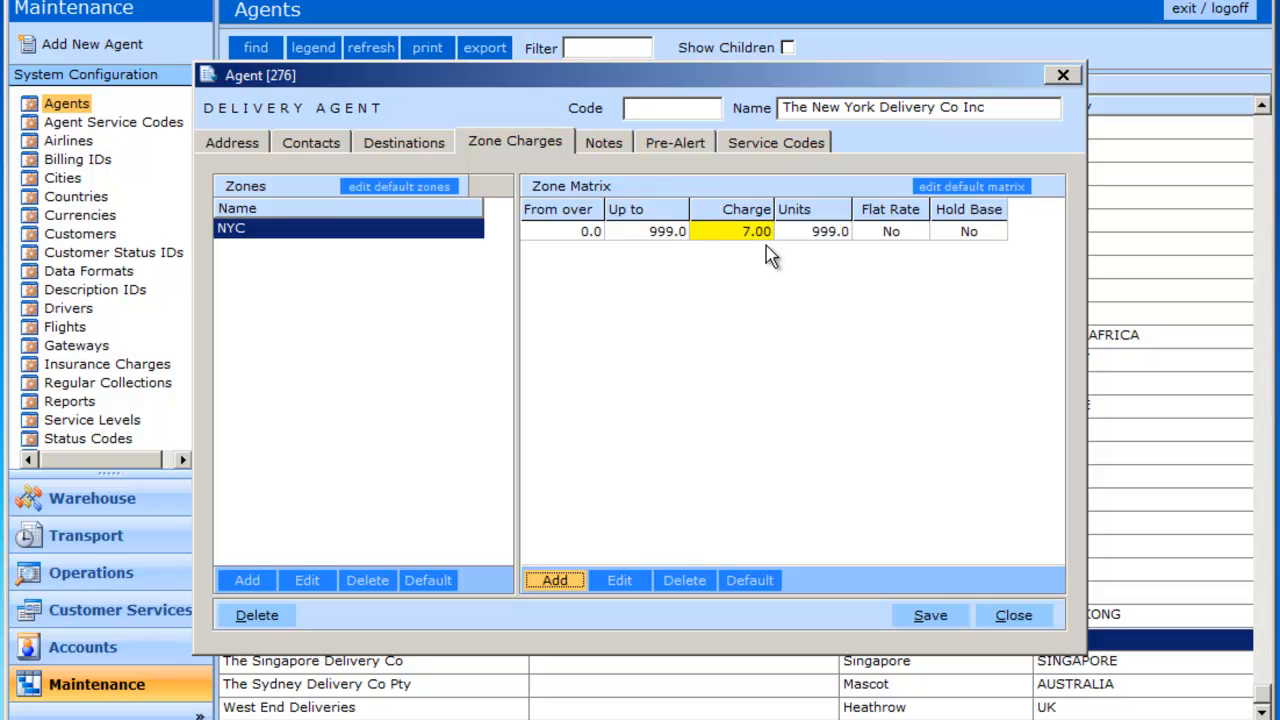
- Assign the NYC tariff zone to the agent's New York destination, then save the destination and the agent record
{"action": "left_click", "coordinate": [418, 146]}
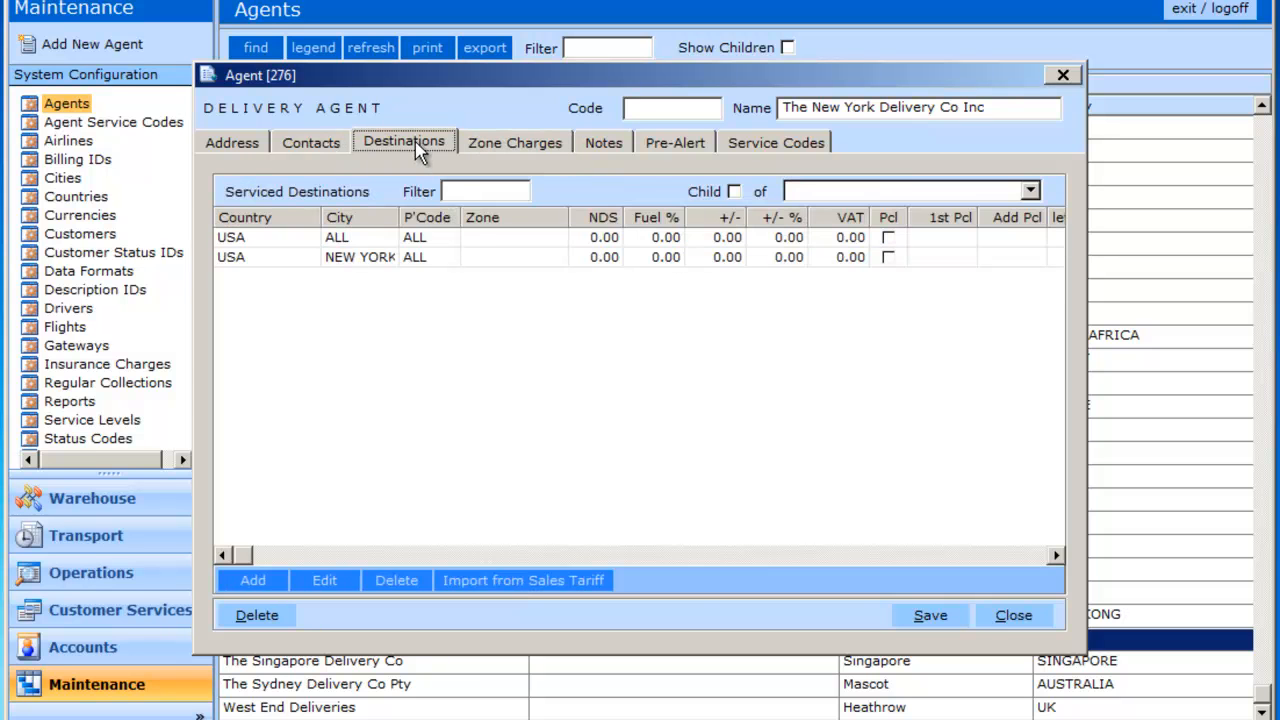
{"action": "left_click", "coordinate": [484, 260]}
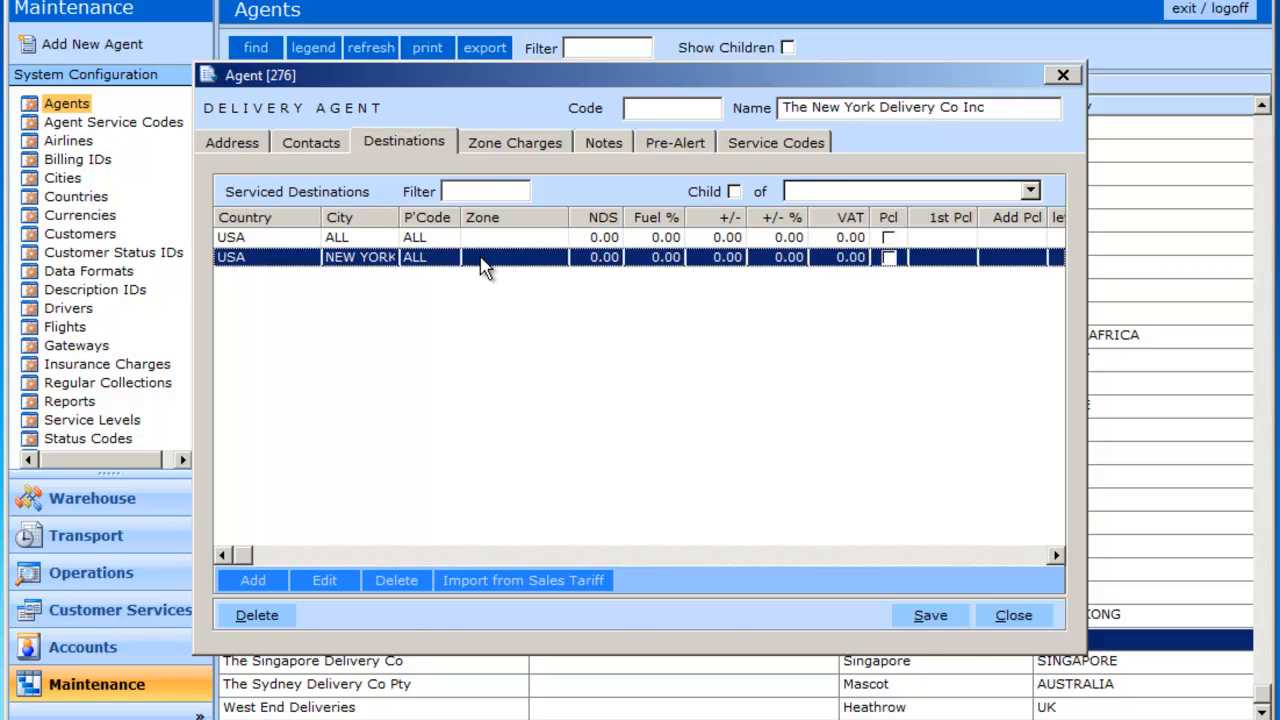
{"action": "double_click", "coordinate": [484, 260]}
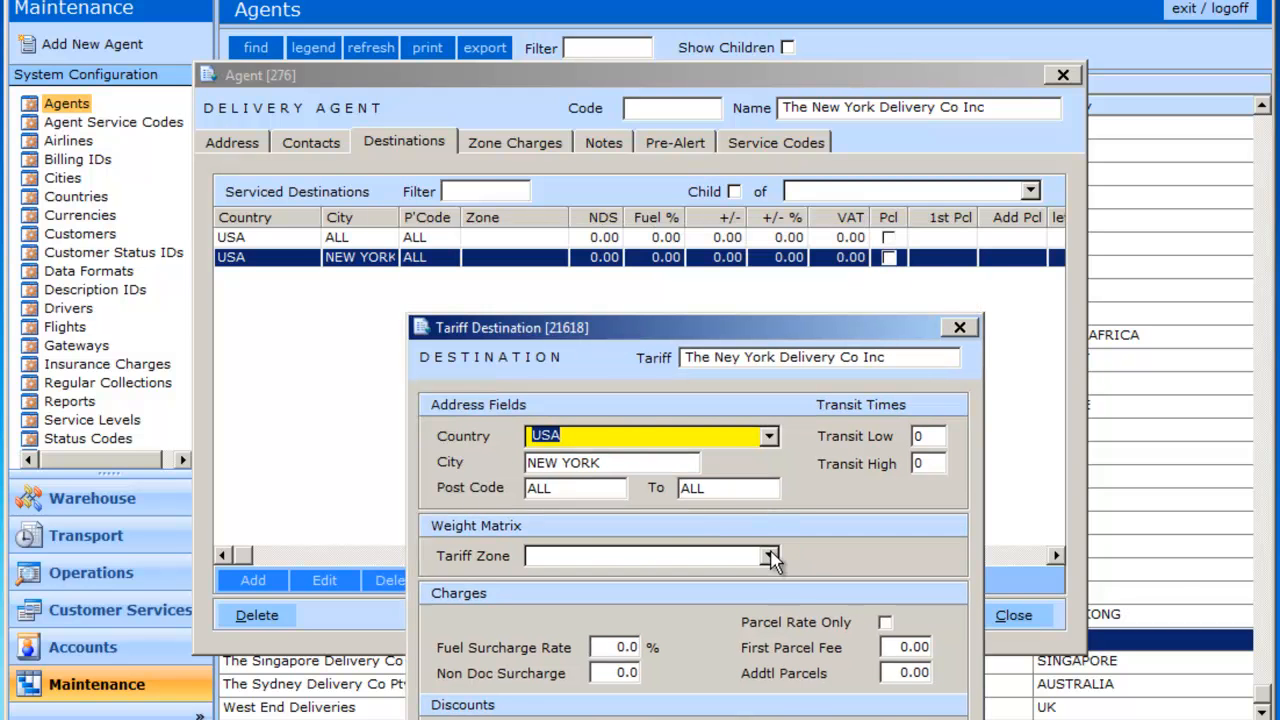
{"action": "left_click", "coordinate": [771, 558]}
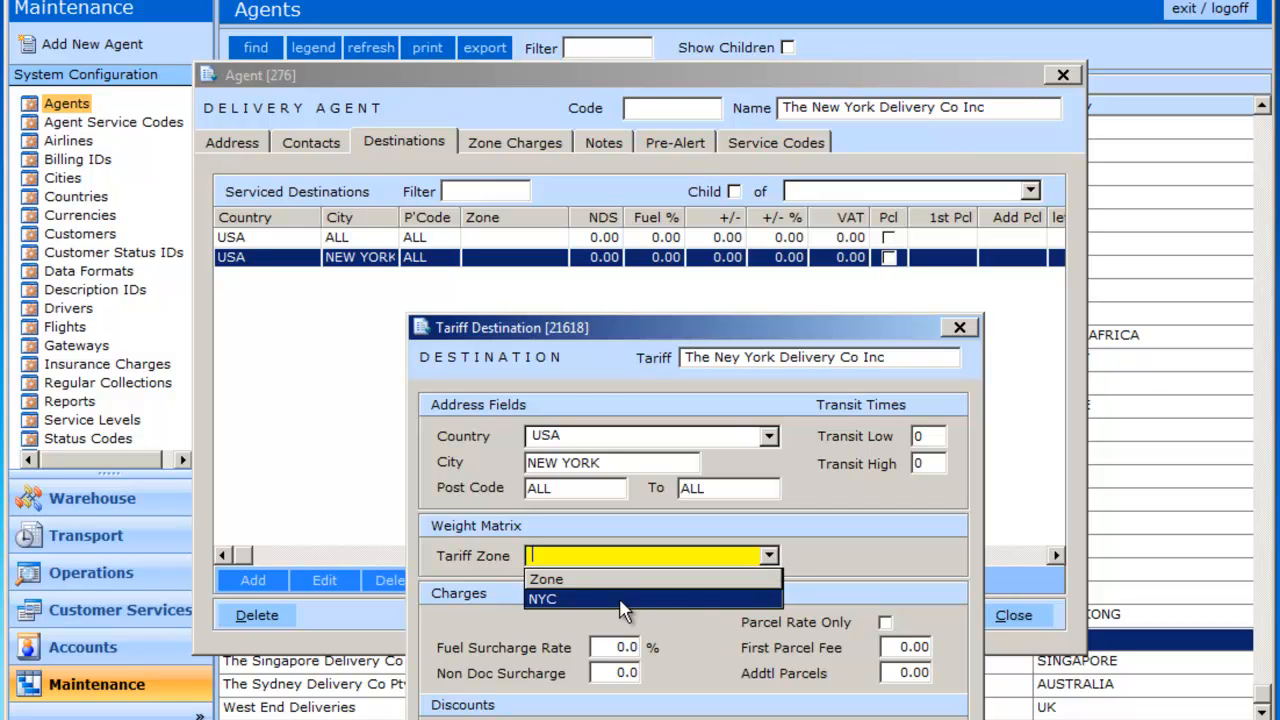
{"action": "left_click", "coordinate": [554, 600]}
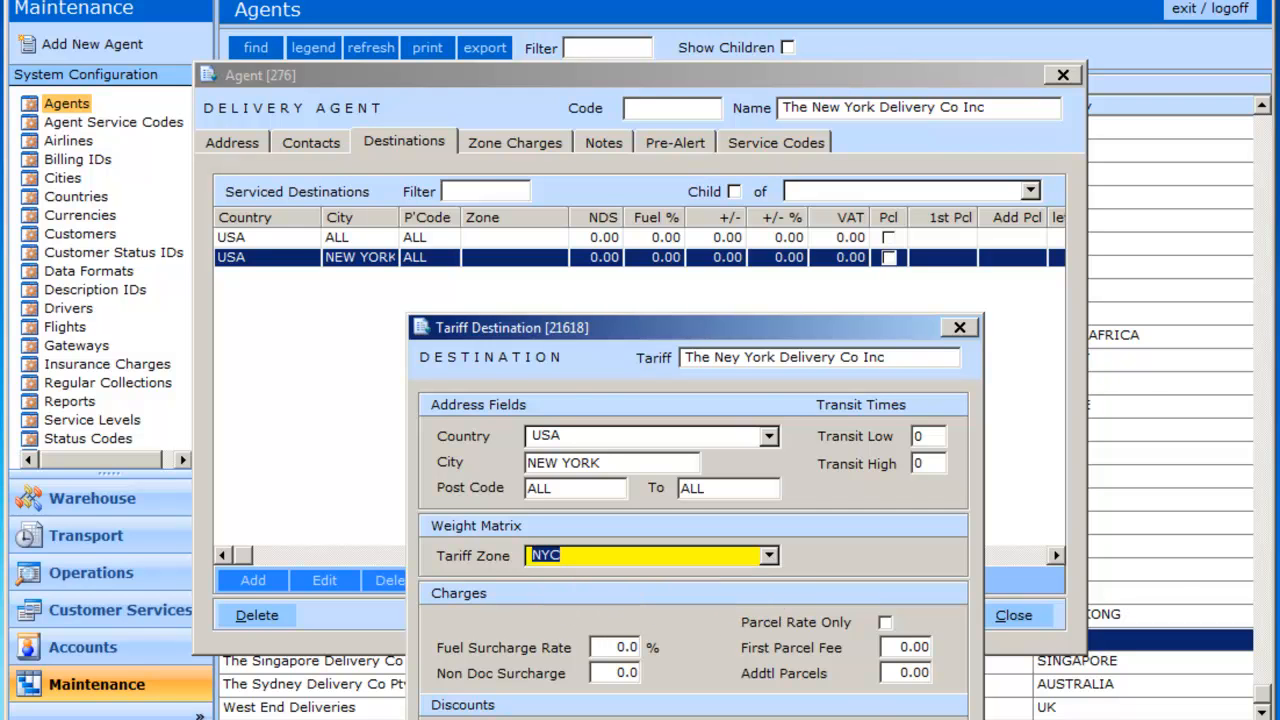
{"action": "left_click_drag", "start_coordinate": [743, 330], "coordinate": [733, 210]}
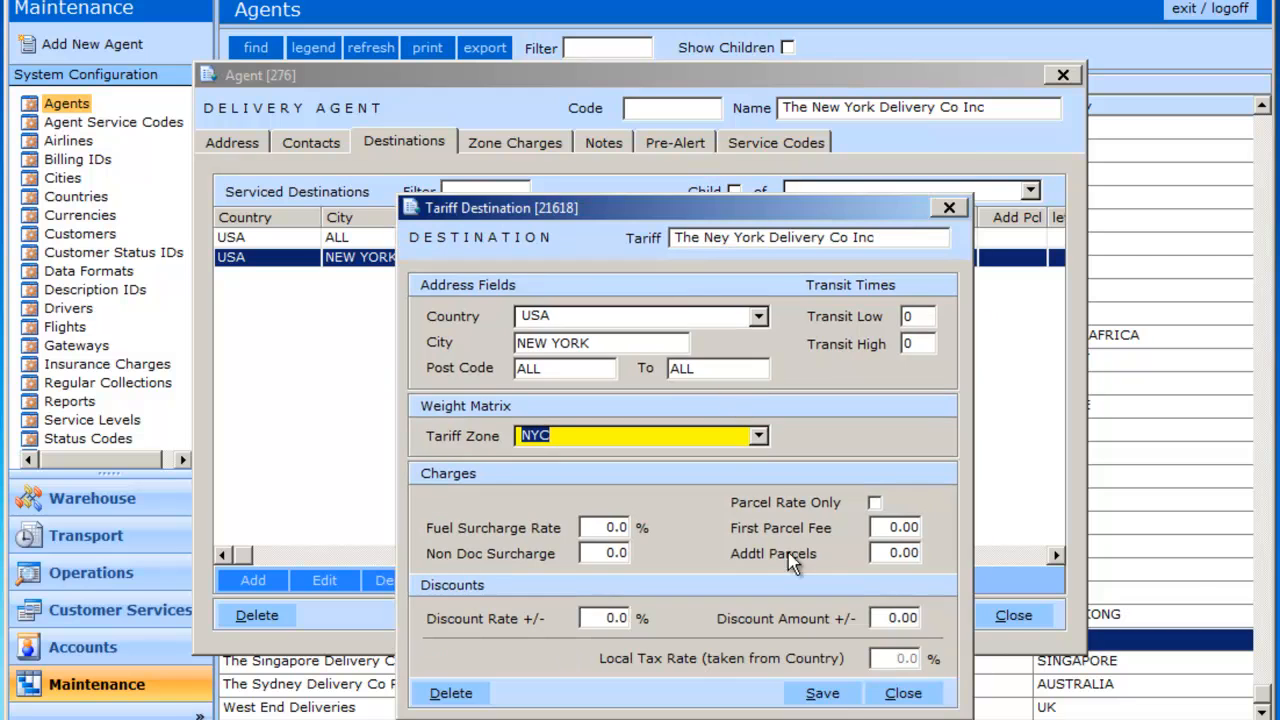
{"action": "left_click", "coordinate": [822, 693]}
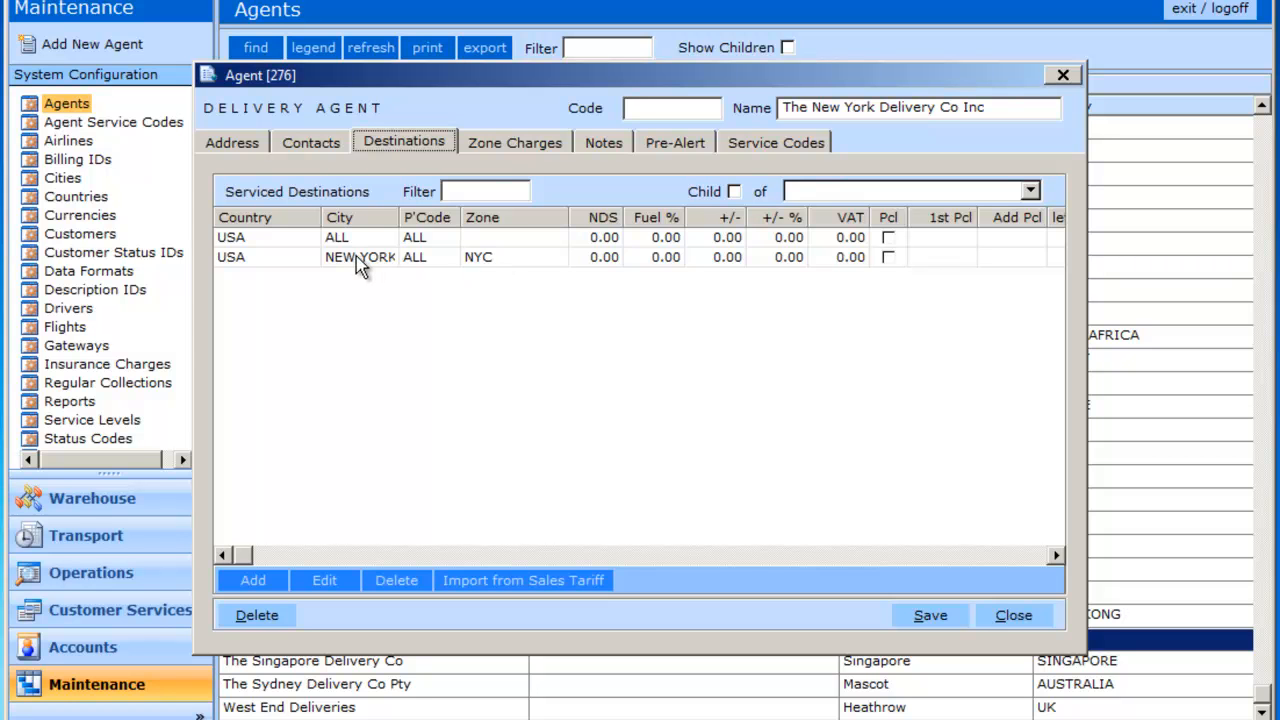
{"action": "left_click", "coordinate": [932, 616]}
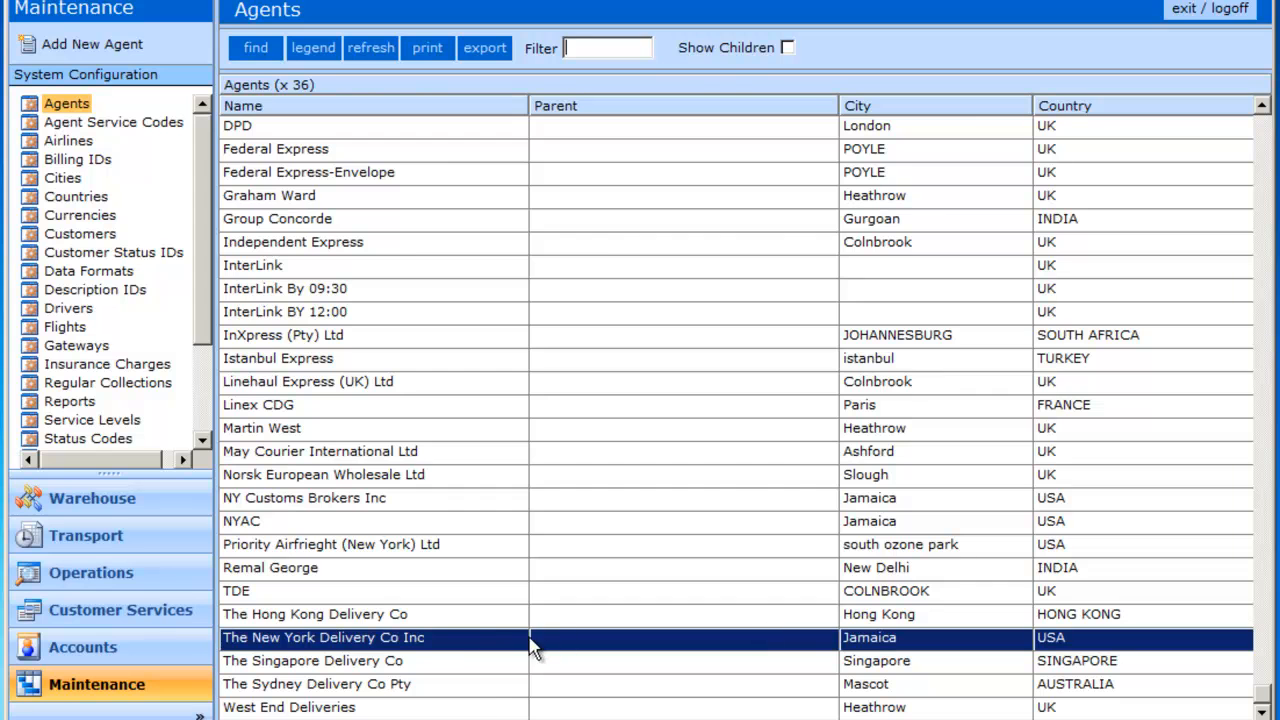
- Reopen The New York Delivery Co Inc record, review its address details and agent fees, and save it
{"action": "left_click", "coordinate": [474, 641]}
{"action": "double_click", "coordinate": [476, 645]}
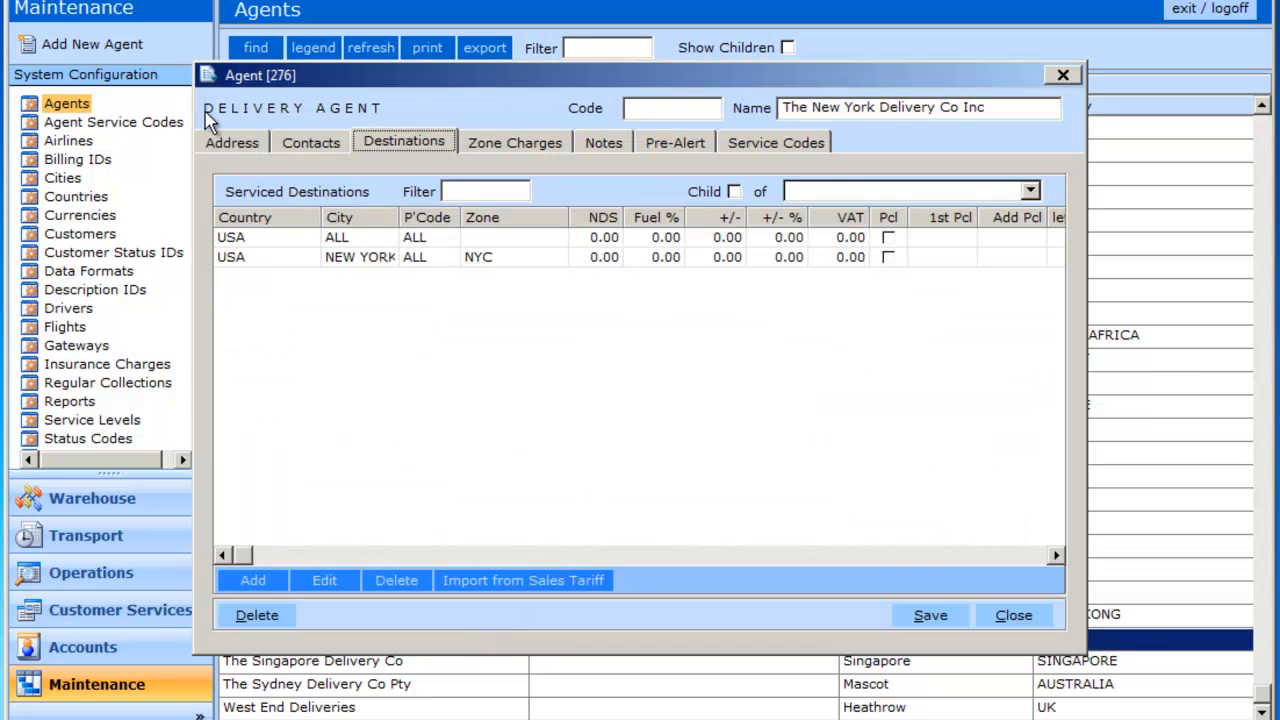
{"action": "left_click", "coordinate": [235, 146]}
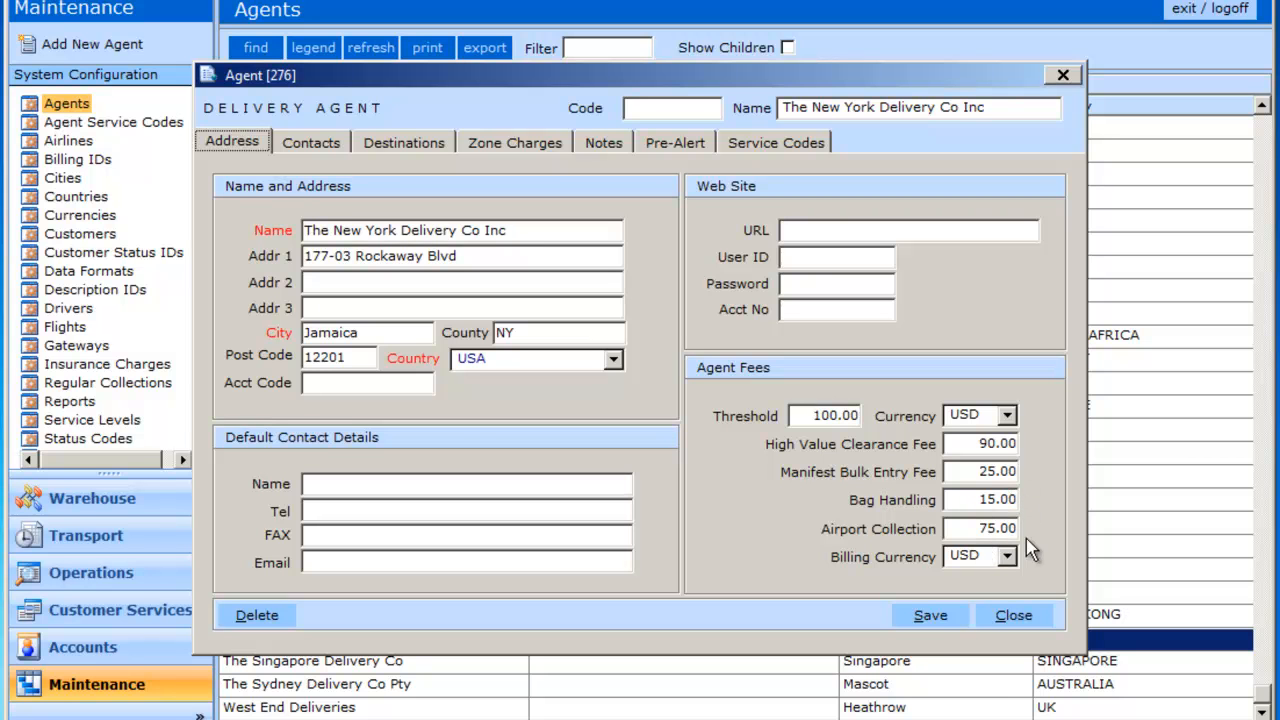
{"action": "left_click", "coordinate": [930, 615]}
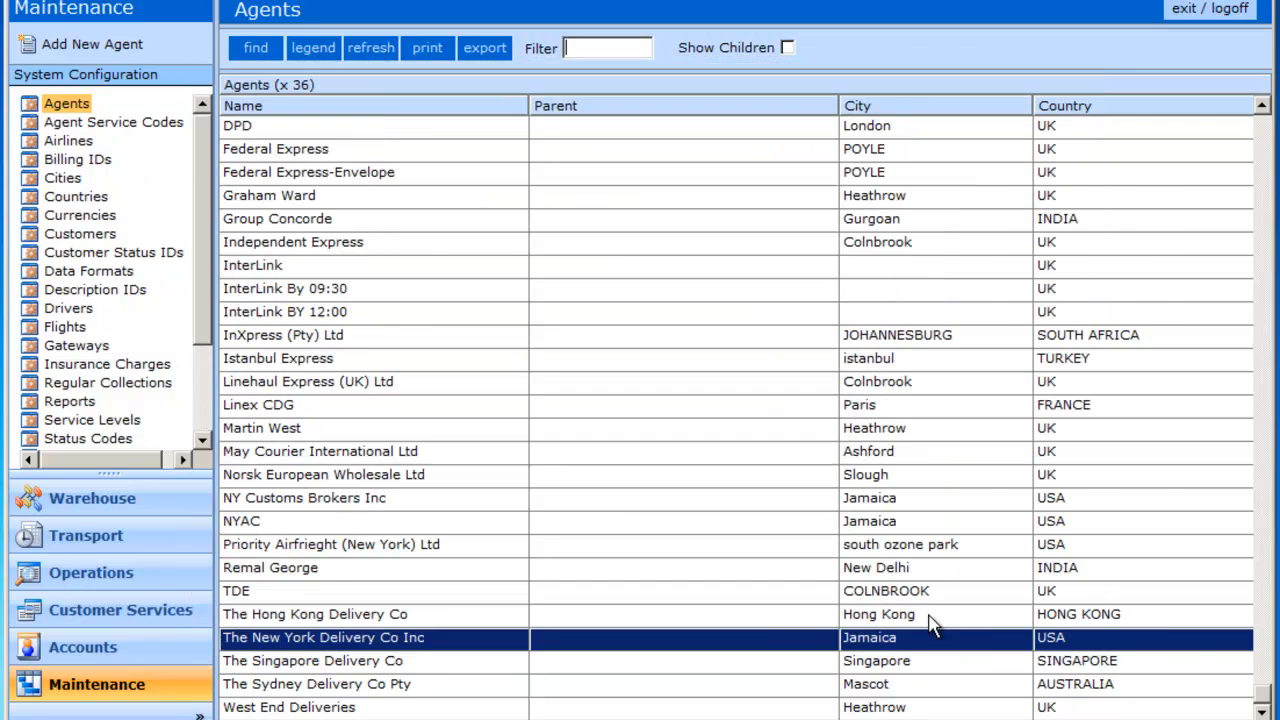
- Create a new delivery agent named Terminal Agent 1 with the city Paris and the country FRANCE
{"action": "left_click", "coordinate": [93, 48]}
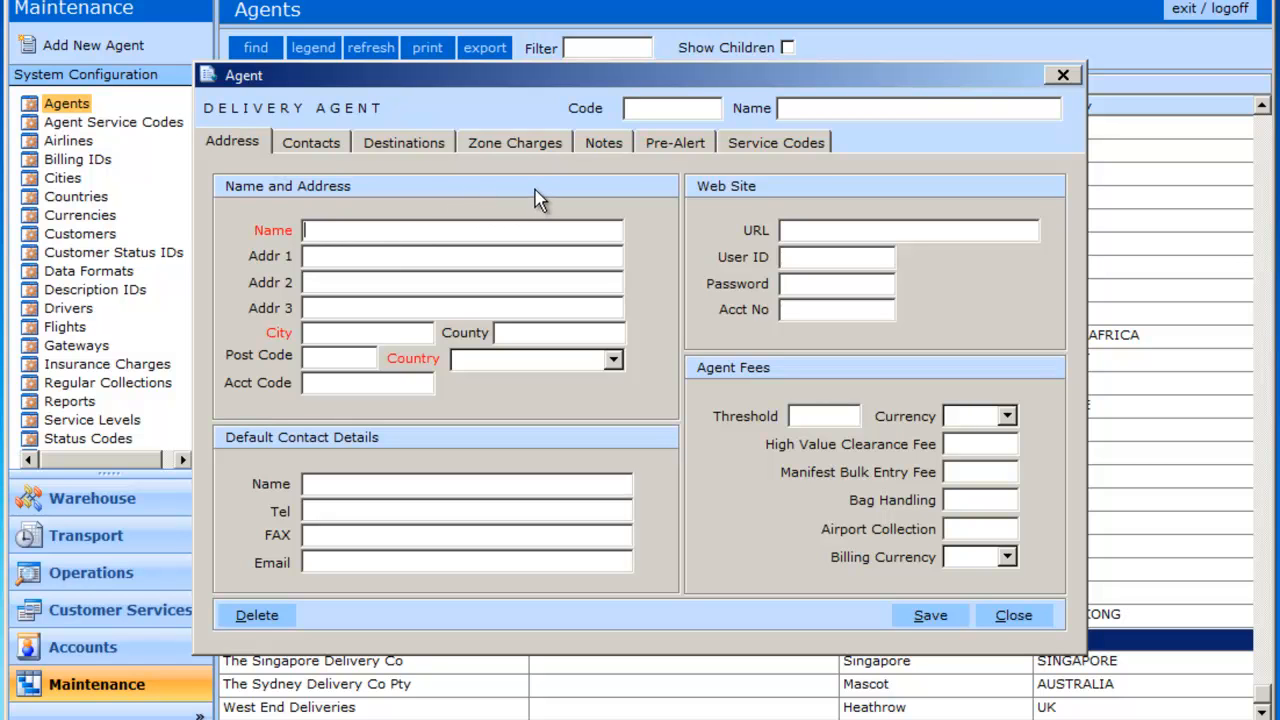
{"action": "type", "text": "al Agent 1"}
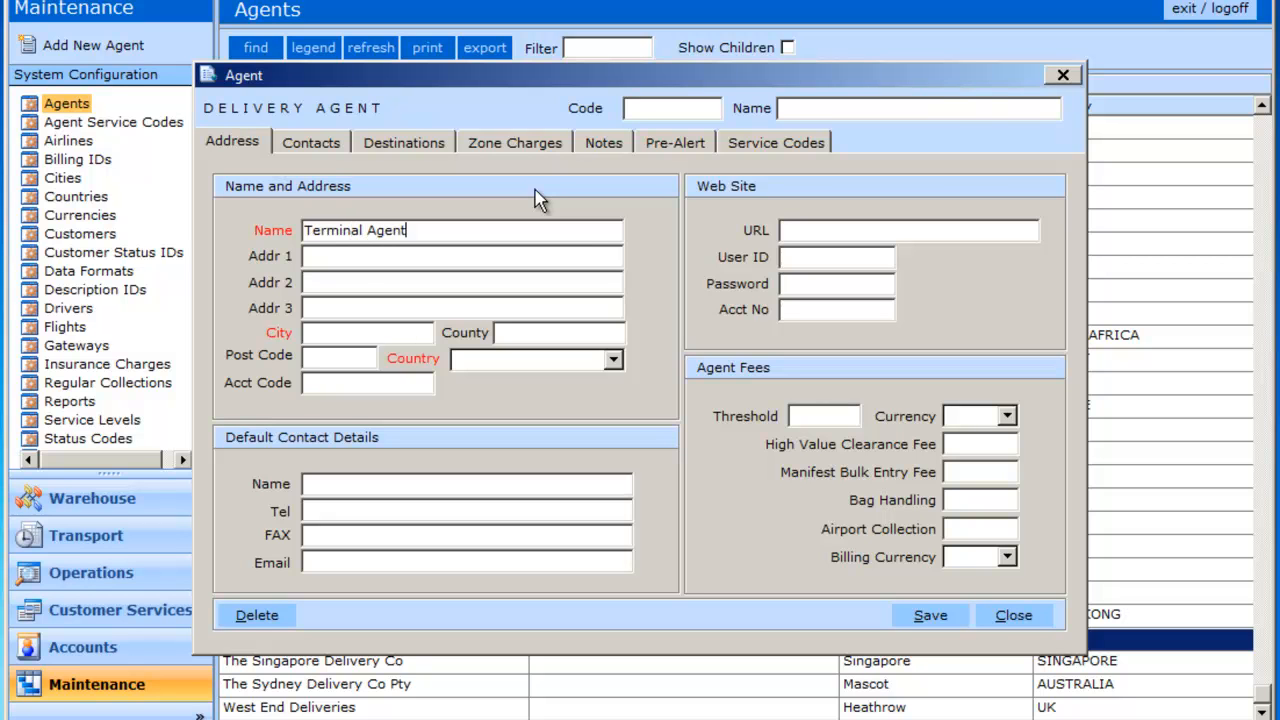
{"action": "key", "text": "Tab"}
{"action": "key", "text": "Tab"}
{"action": "type", "text": "Paris"}
{"action": "key", "text": "Tab"}
{"action": "type", "text": "fra"}
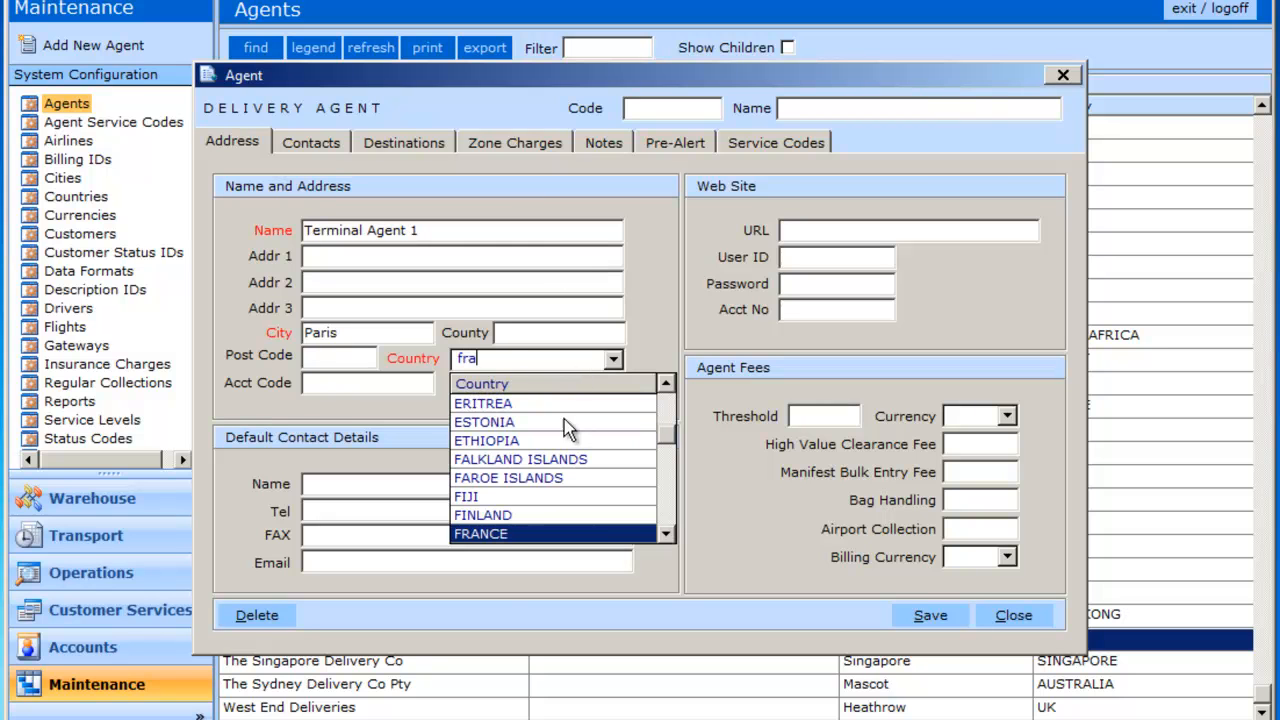
{"action": "left_click", "coordinate": [500, 535]}
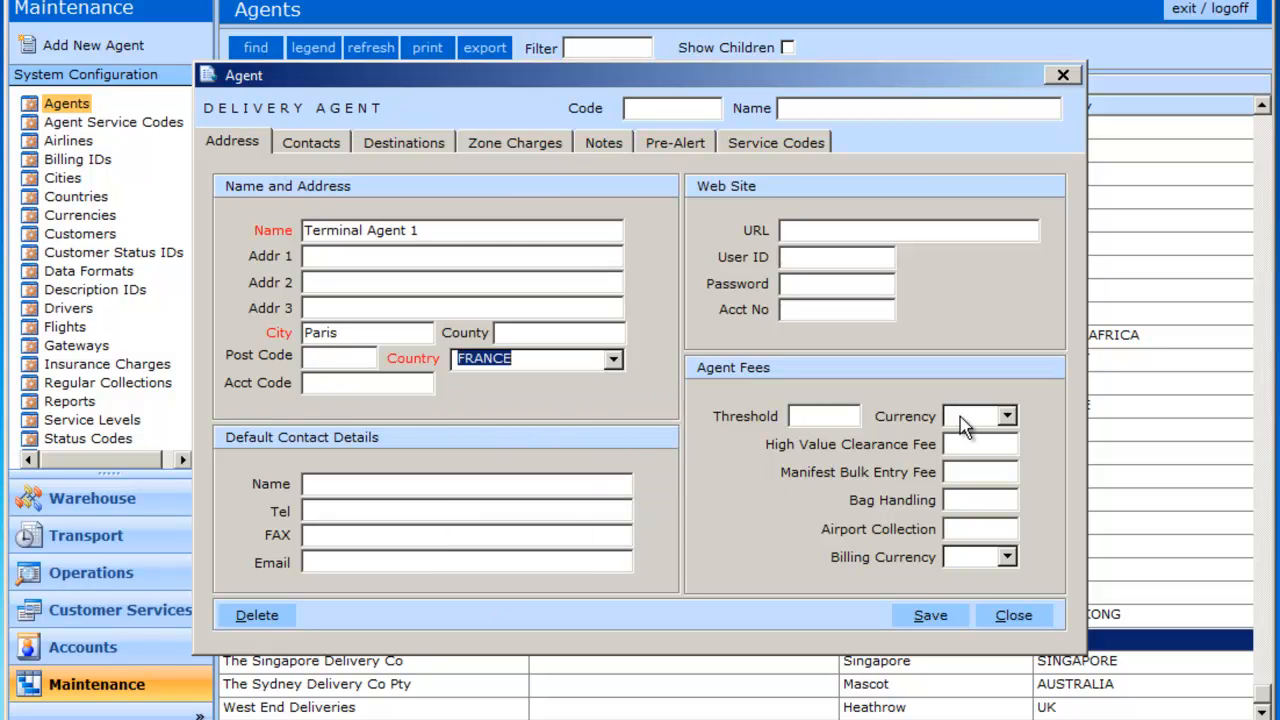
- Set both the agent fee currency and the billing currency of the new agent to EUR
{"action": "left_click", "coordinate": [1008, 418]}
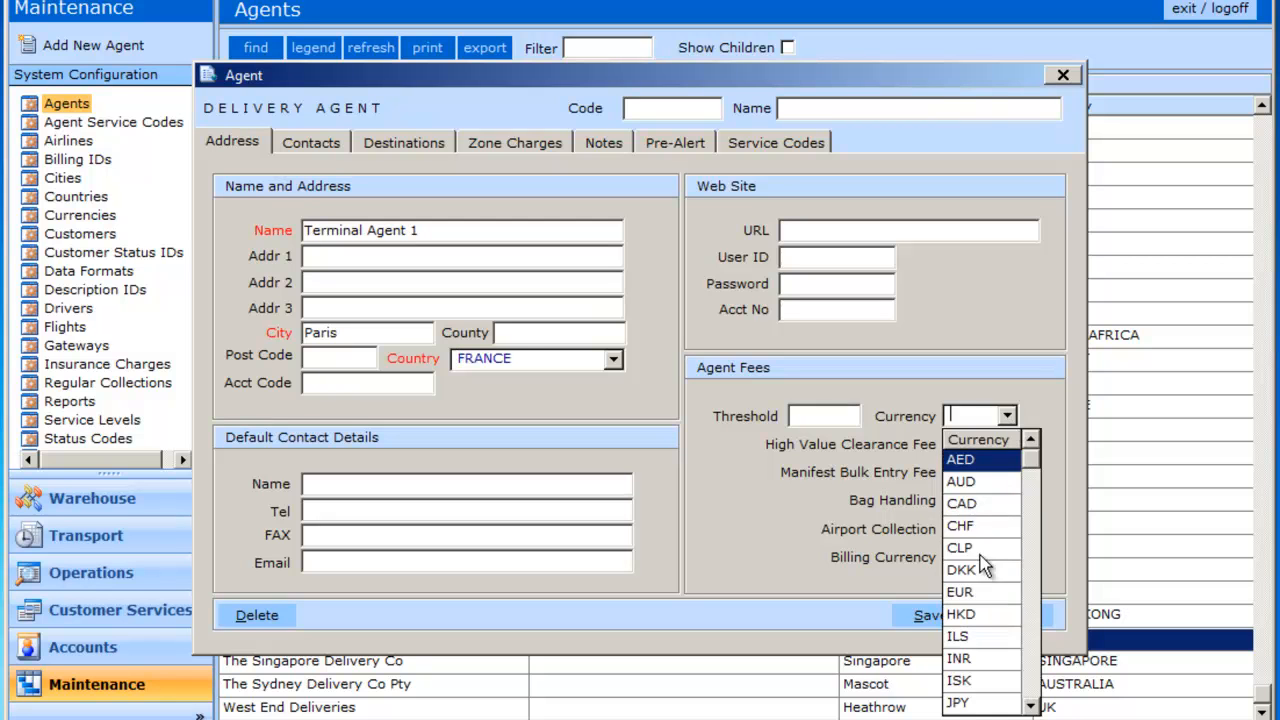
{"action": "left_click", "coordinate": [968, 591]}
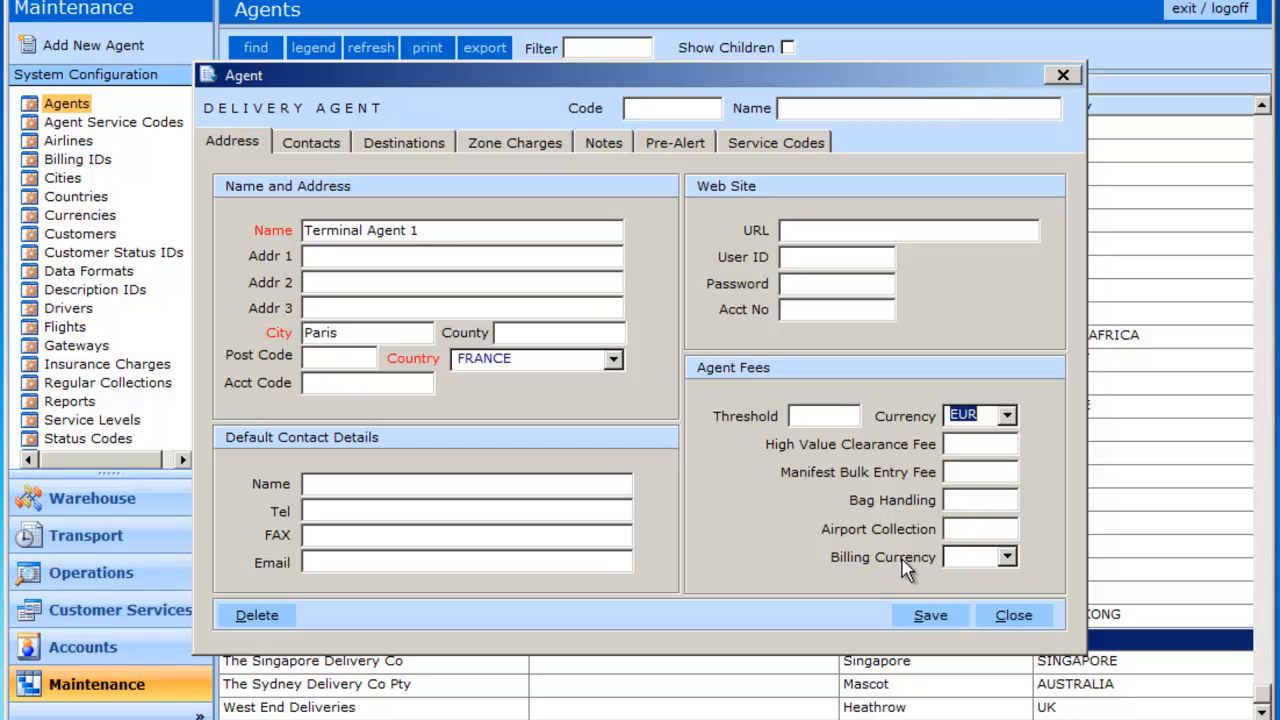
{"action": "left_click", "coordinate": [1008, 558]}
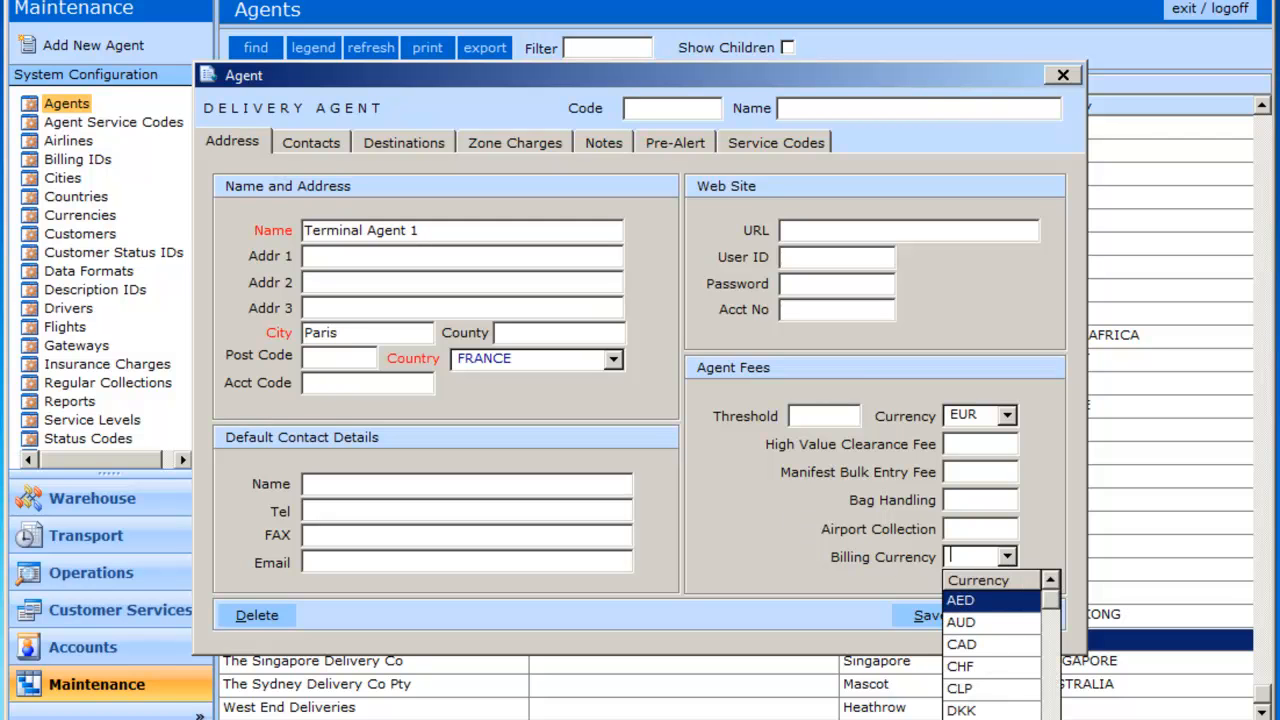
{"action": "left_click", "coordinate": [990, 719]}
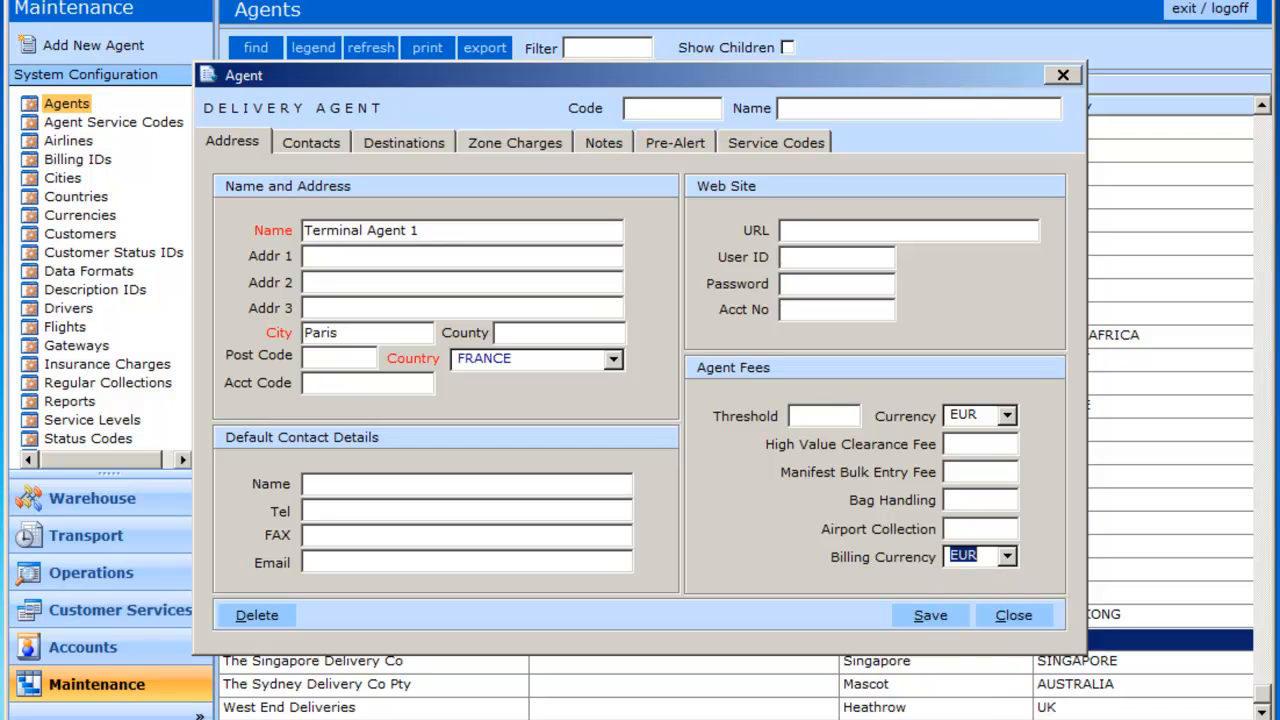
- Enter a manifest bulk entry fee of 60, airport collection 30, threshold 50 and high value clearance fee 5, then save the agent
{"action": "left_click", "coordinate": [995, 476]}
{"action": "type", "text": "60"}
{"action": "left_click", "coordinate": [981, 536]}
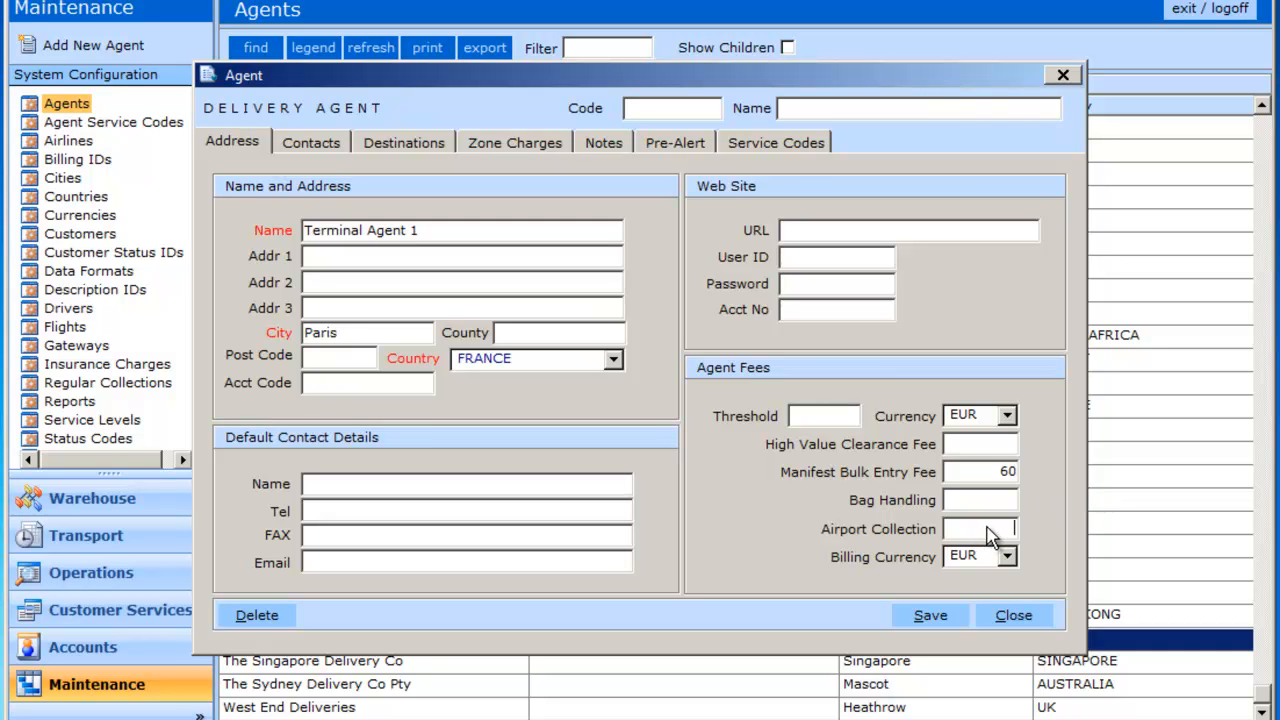
{"action": "type", "text": "30"}
{"action": "left_click", "coordinate": [837, 424]}
{"action": "type", "text": "50"}
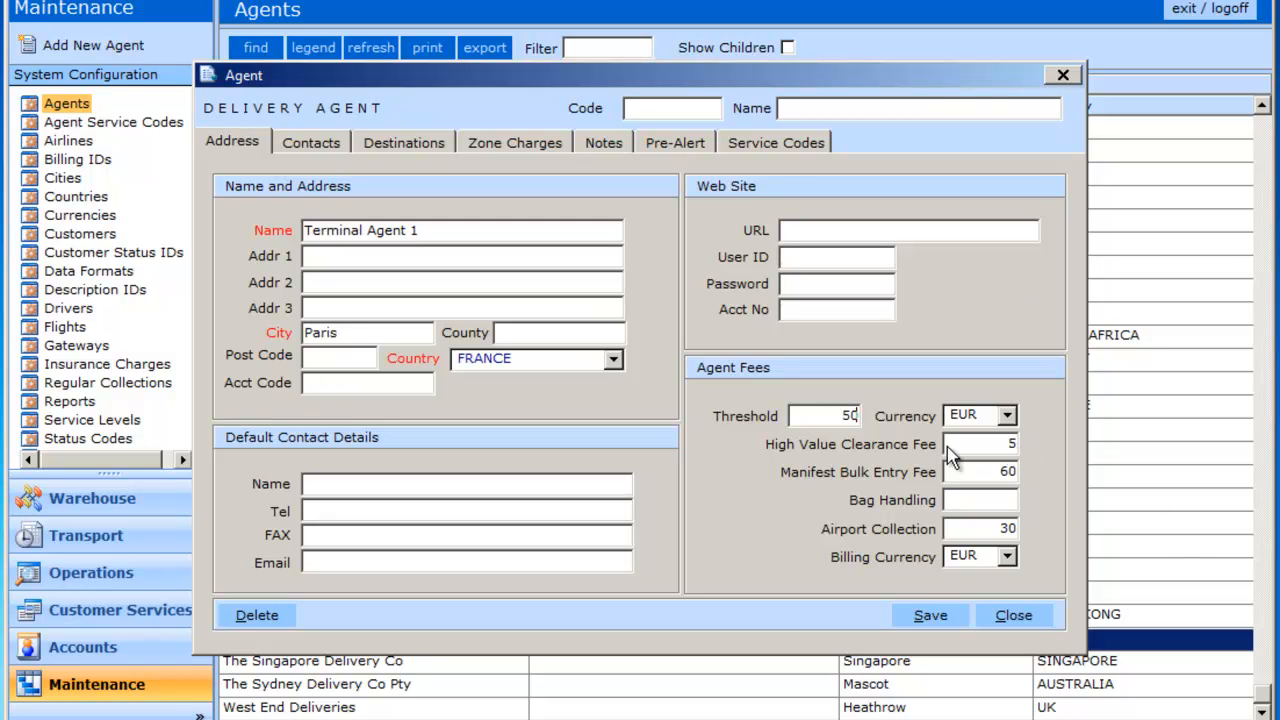
{"action": "key", "text": "Tab"}
{"action": "key", "text": "Tab"}
{"action": "key", "text": "Tab"}
{"action": "left_click", "coordinate": [930, 617]}
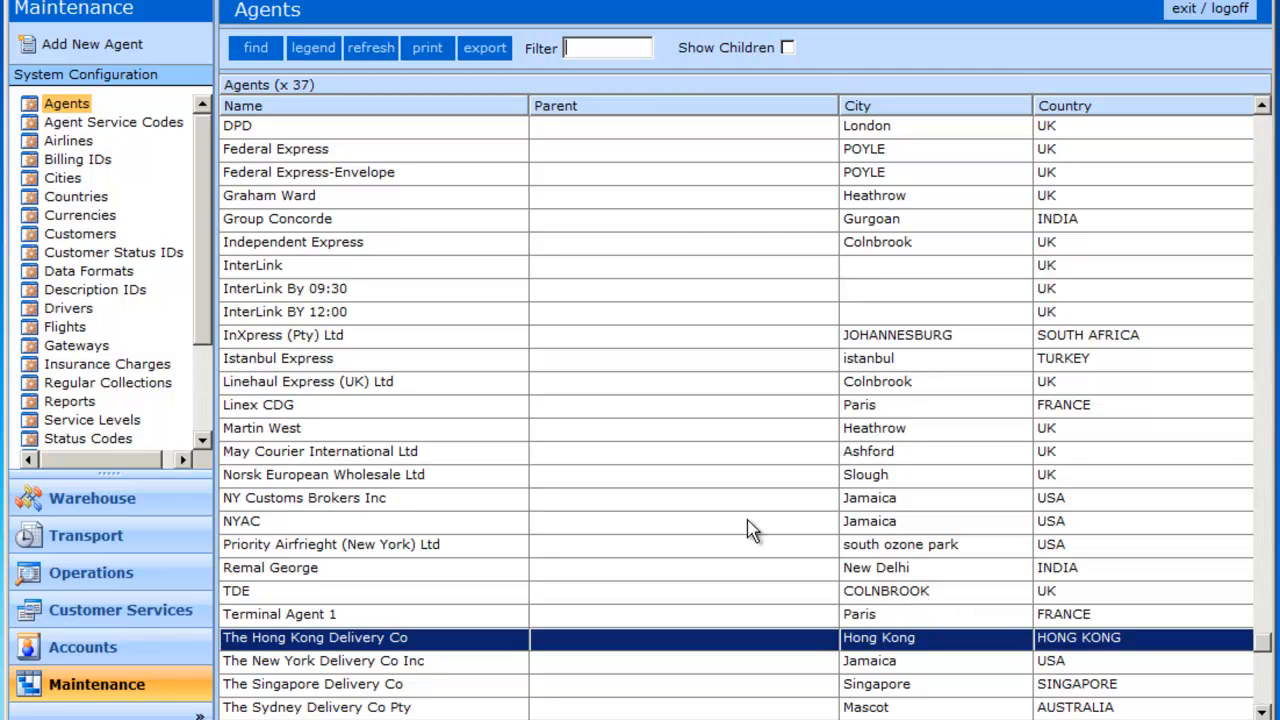
- Open the Air France airline record and set its fuel surcharge to .74 per kilo
{"action": "left_click", "coordinate": [68, 143]}
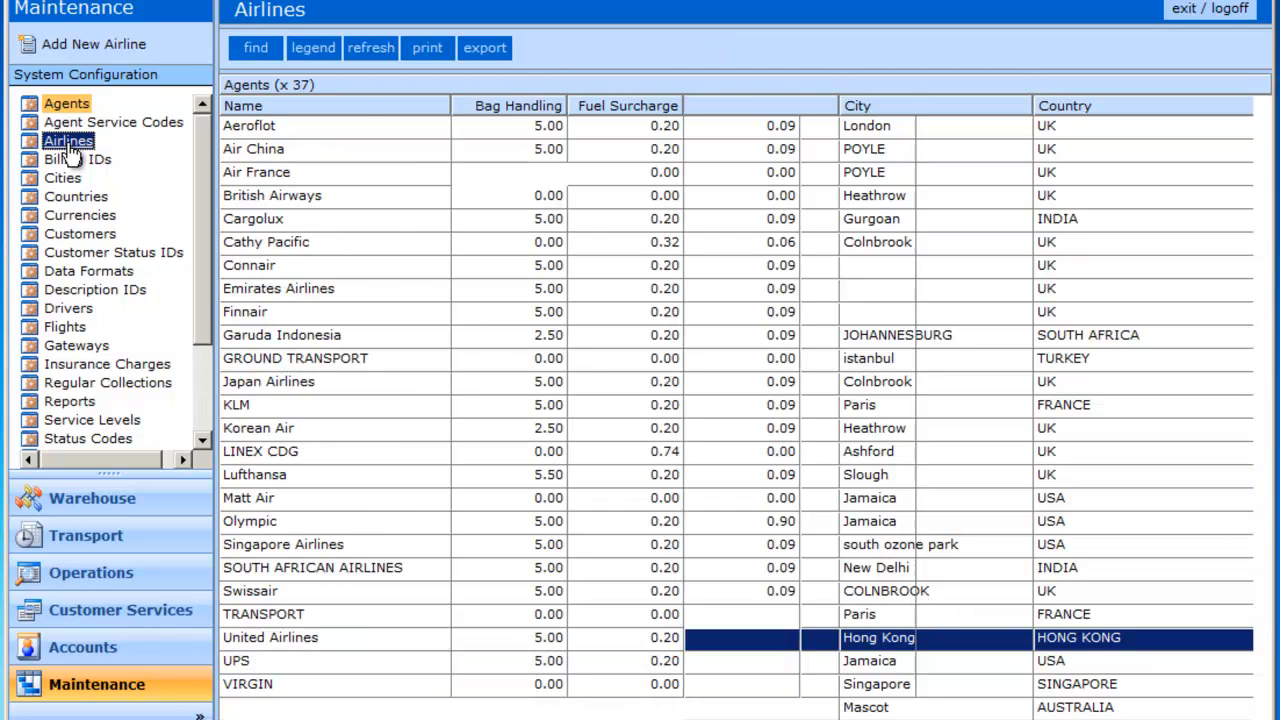
{"action": "double_click", "coordinate": [344, 176]}
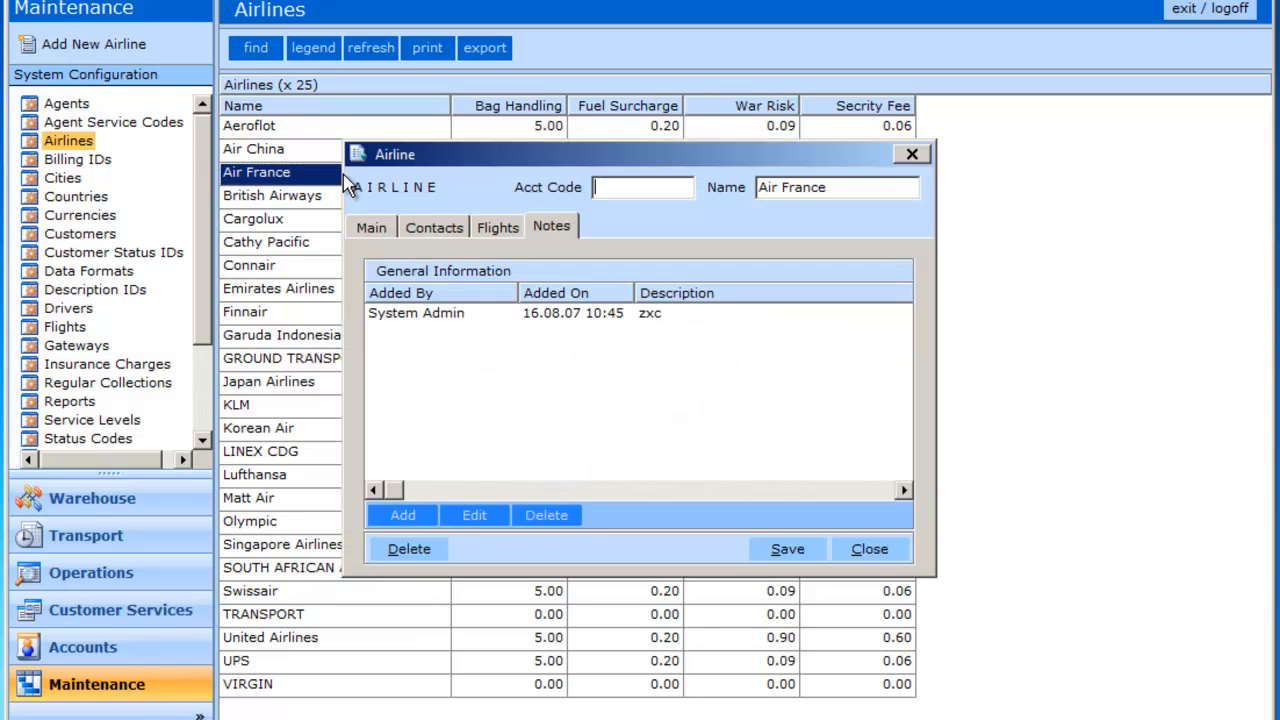
{"action": "left_click", "coordinate": [372, 230]}
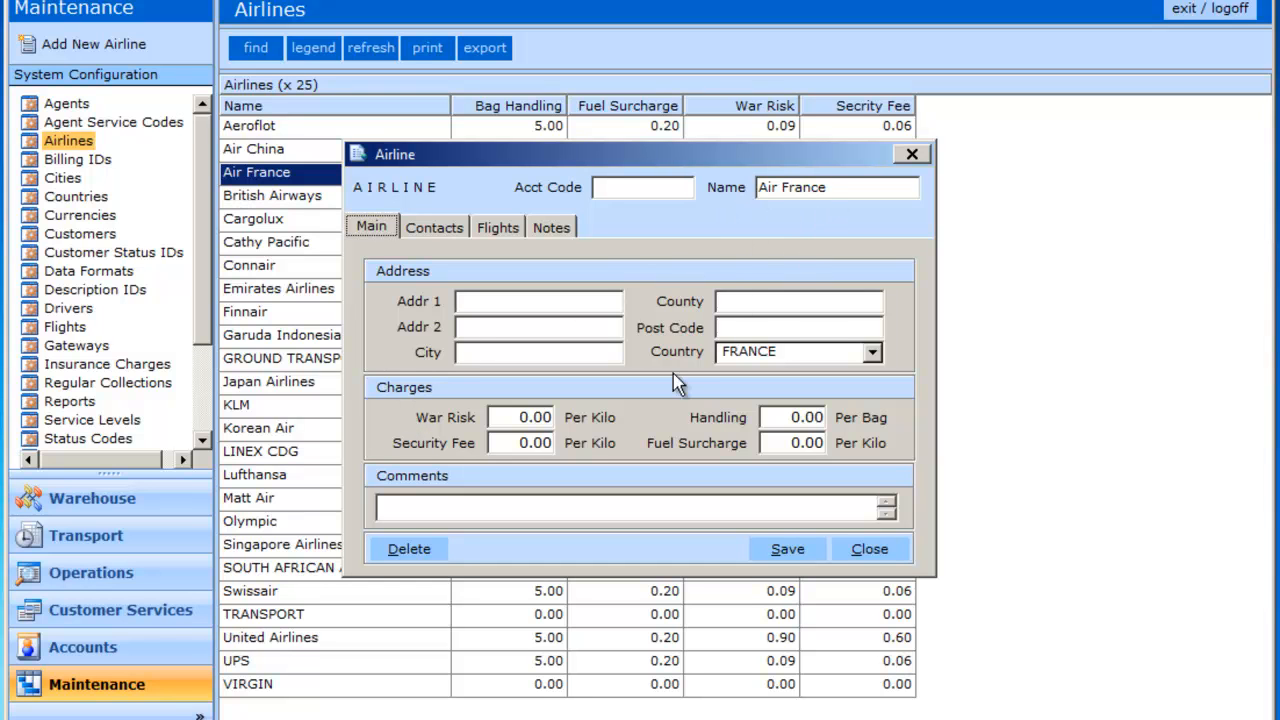
{"action": "left_click", "coordinate": [790, 444]}
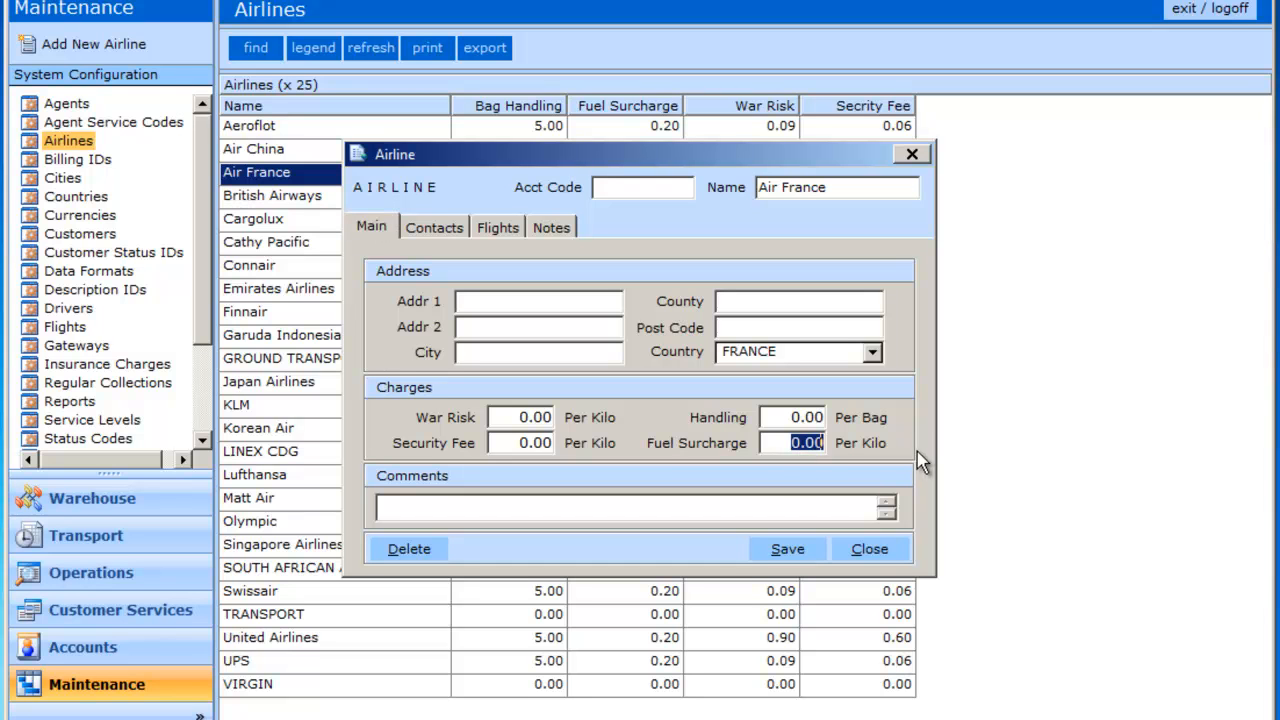
{"action": "key", "text": "BackSpace"}
{"action": "type", "text": ".74"}
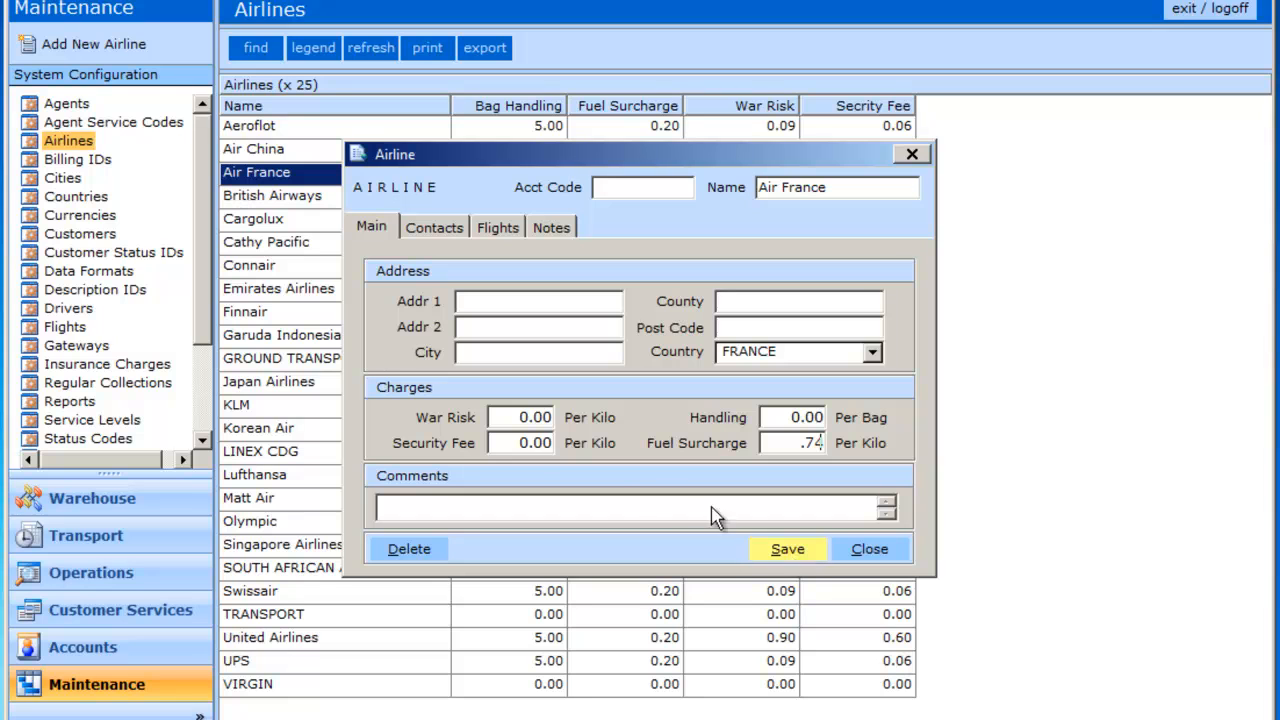
- Set Air France's security fee to 0.13 per kilo, check its flights, and save the airline record
{"action": "left_click", "coordinate": [500, 417]}
{"action": "left_click", "coordinate": [516, 444]}
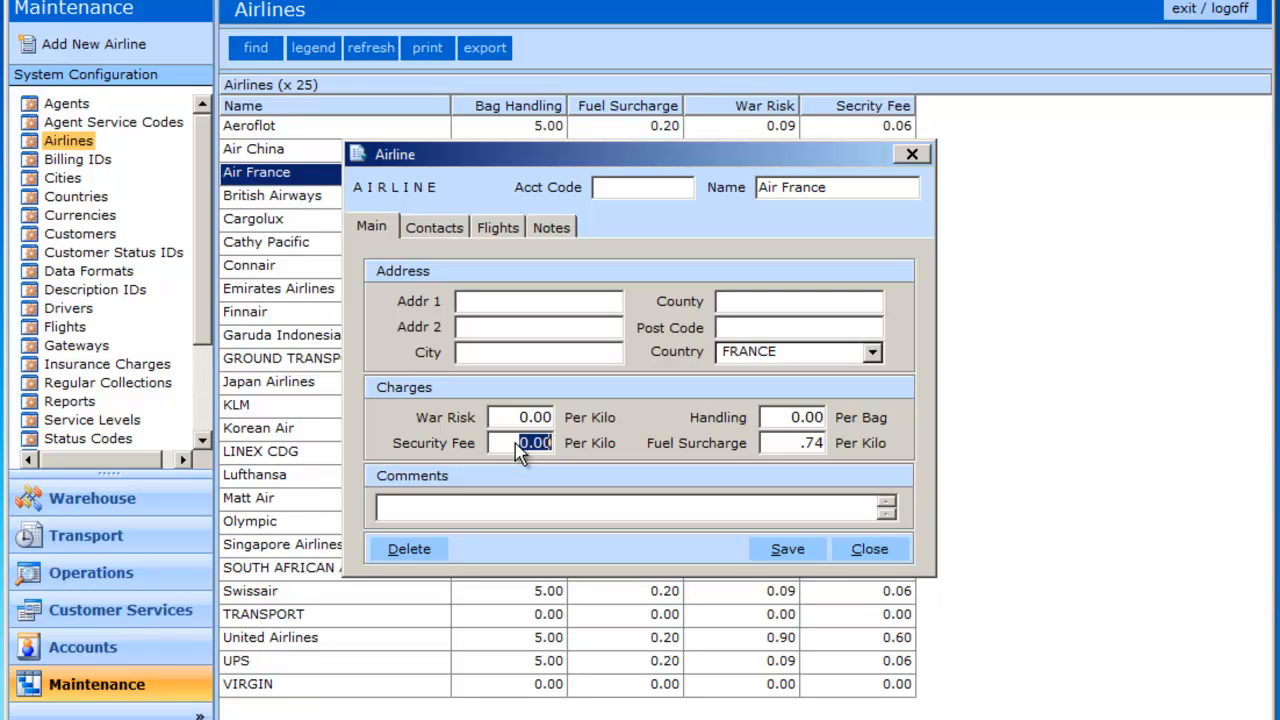
{"action": "type", "text": "0.13"}
{"action": "left_click", "coordinate": [499, 228]}
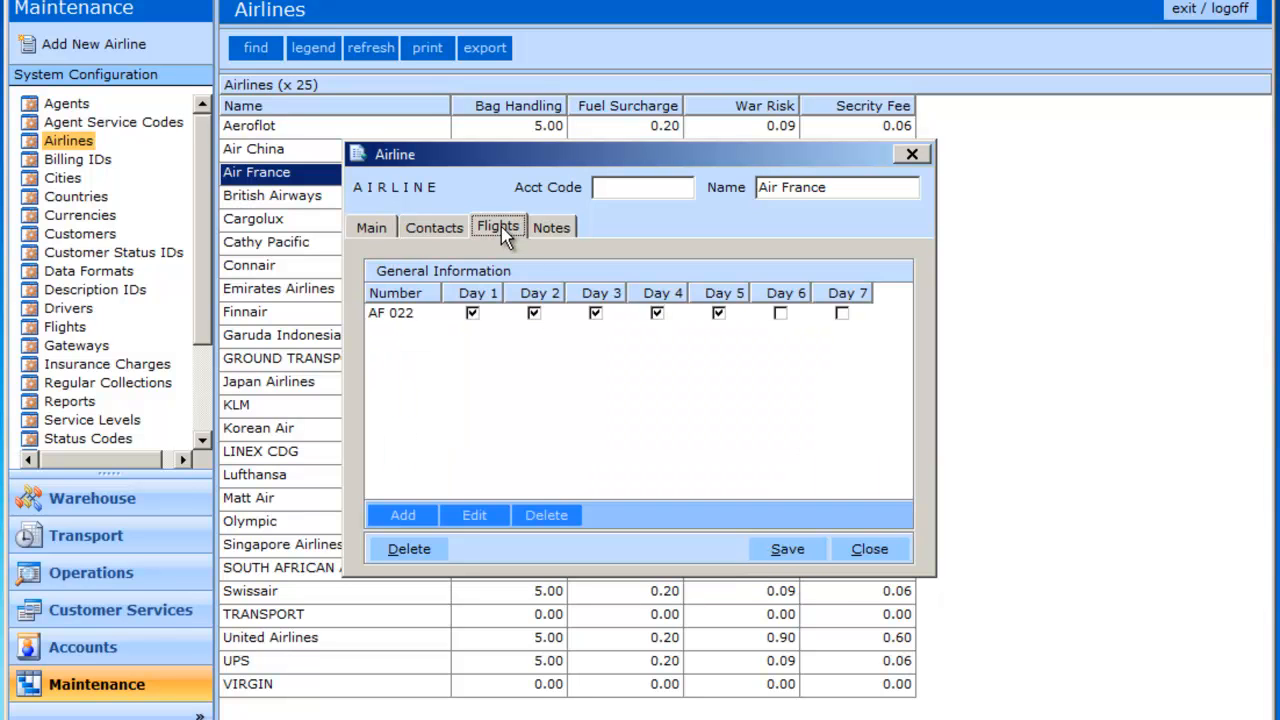
{"action": "left_click", "coordinate": [787, 551]}
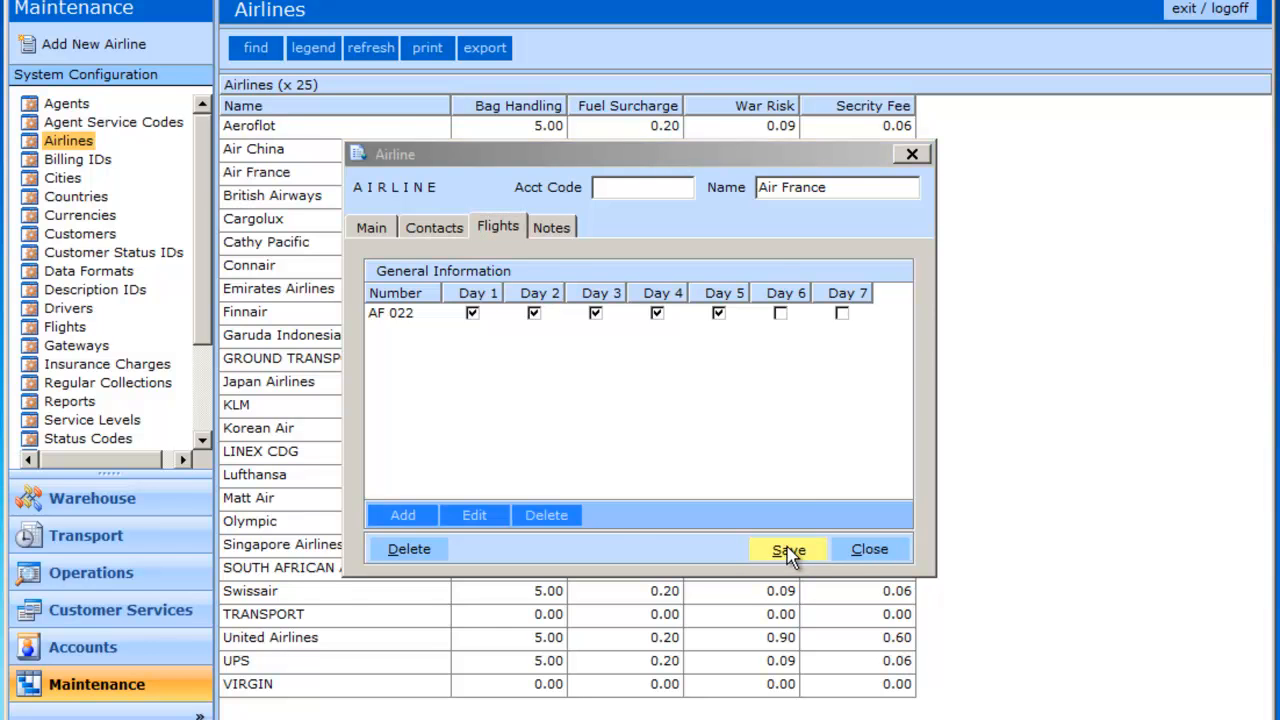
- Open the flight AF 022 record and review its flight schedule and linehaul rate bands
{"action": "left_click", "coordinate": [60, 328]}
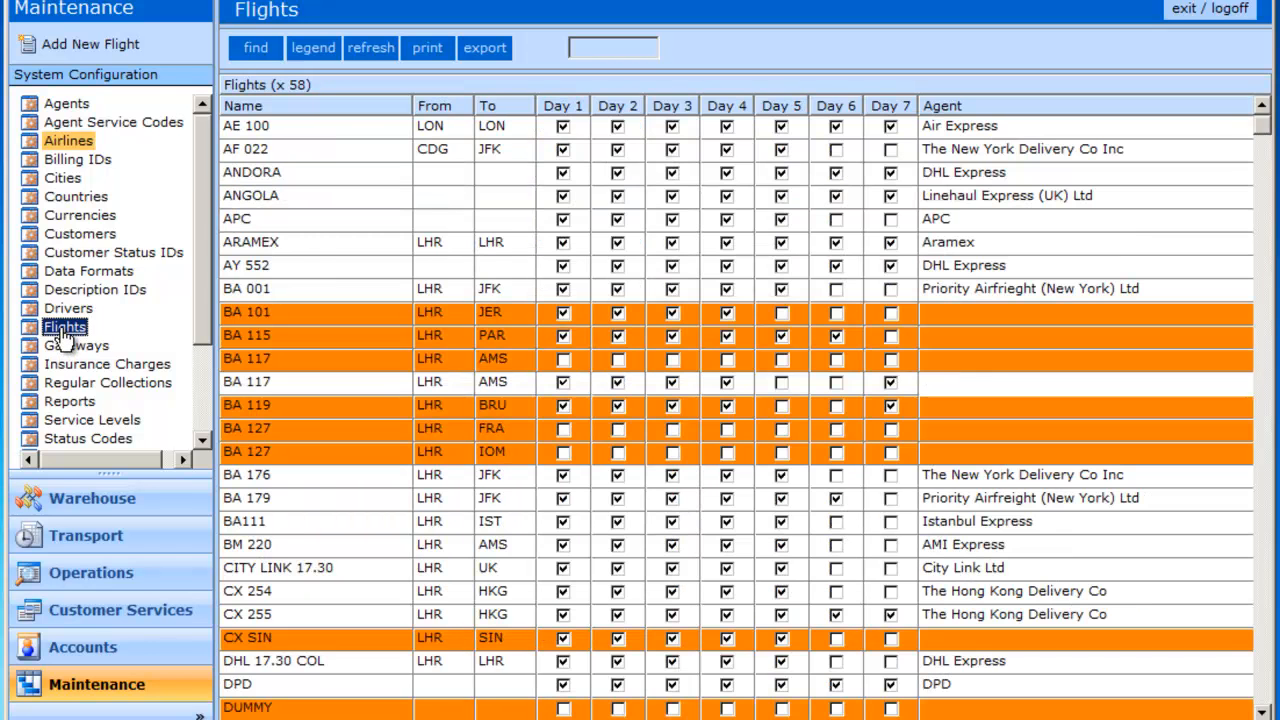
{"action": "left_click", "coordinate": [296, 158]}
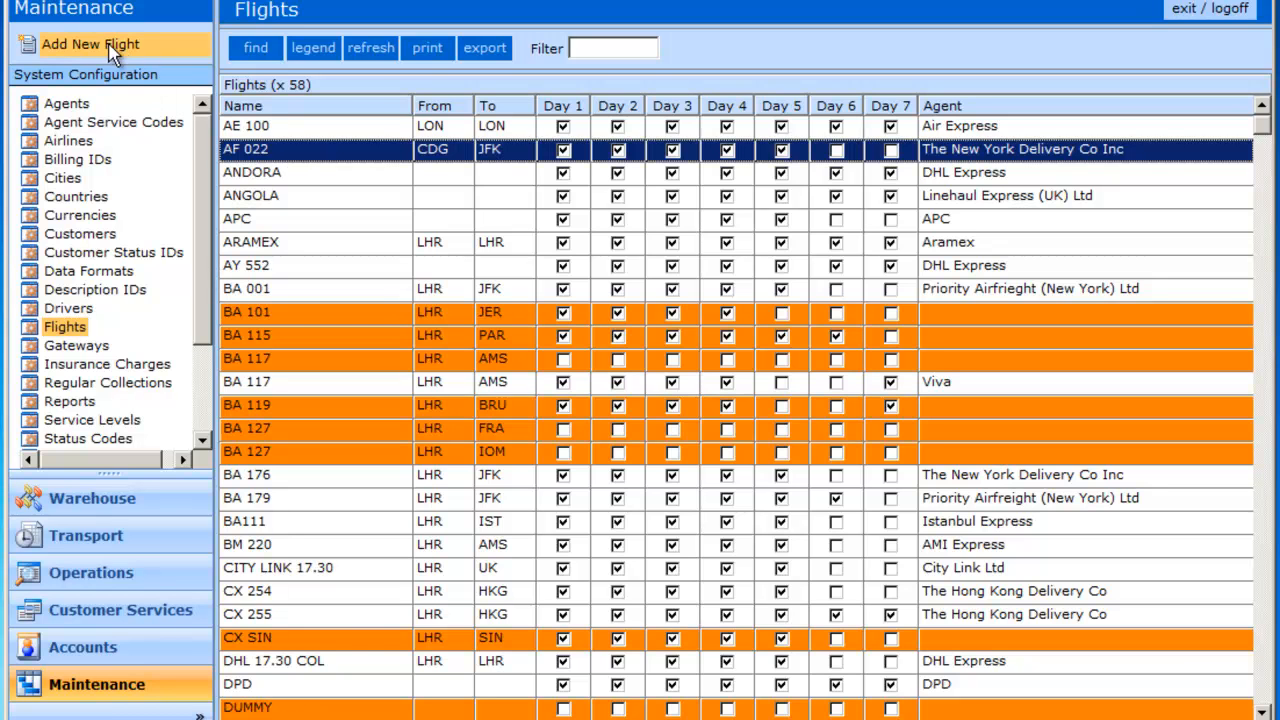
{"action": "double_click", "coordinate": [318, 163]}
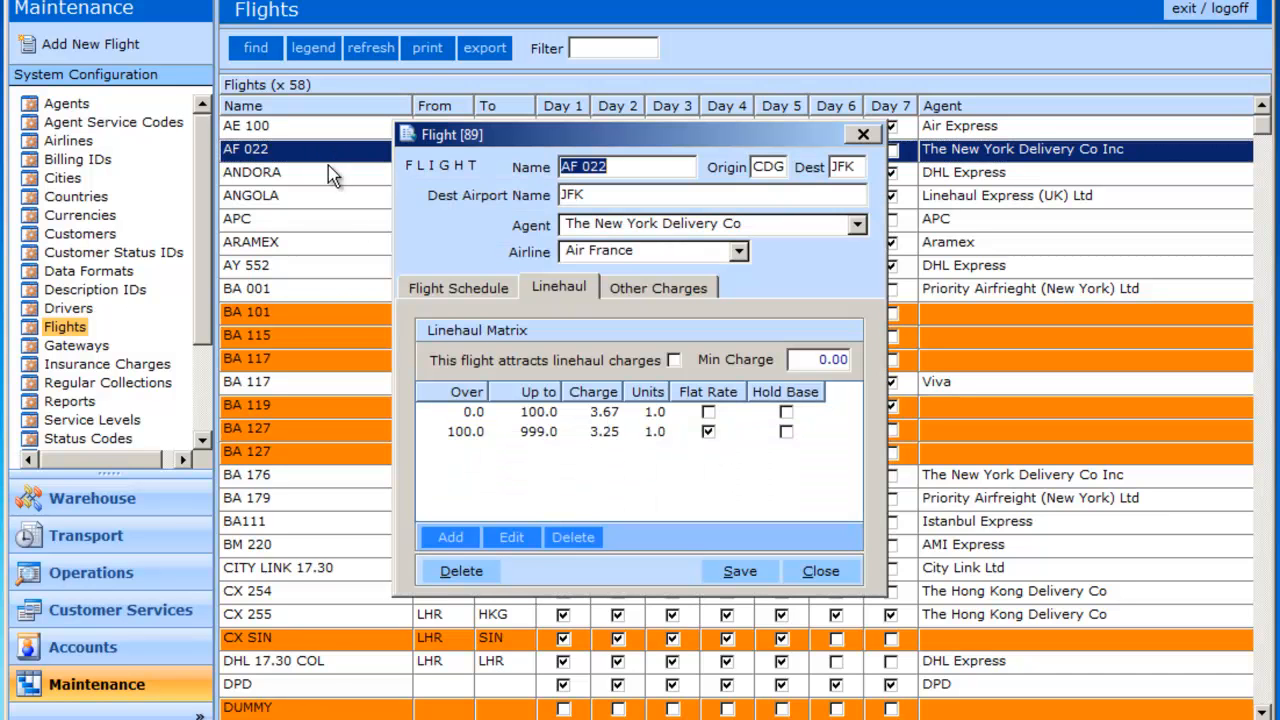
{"action": "left_click", "coordinate": [460, 290]}
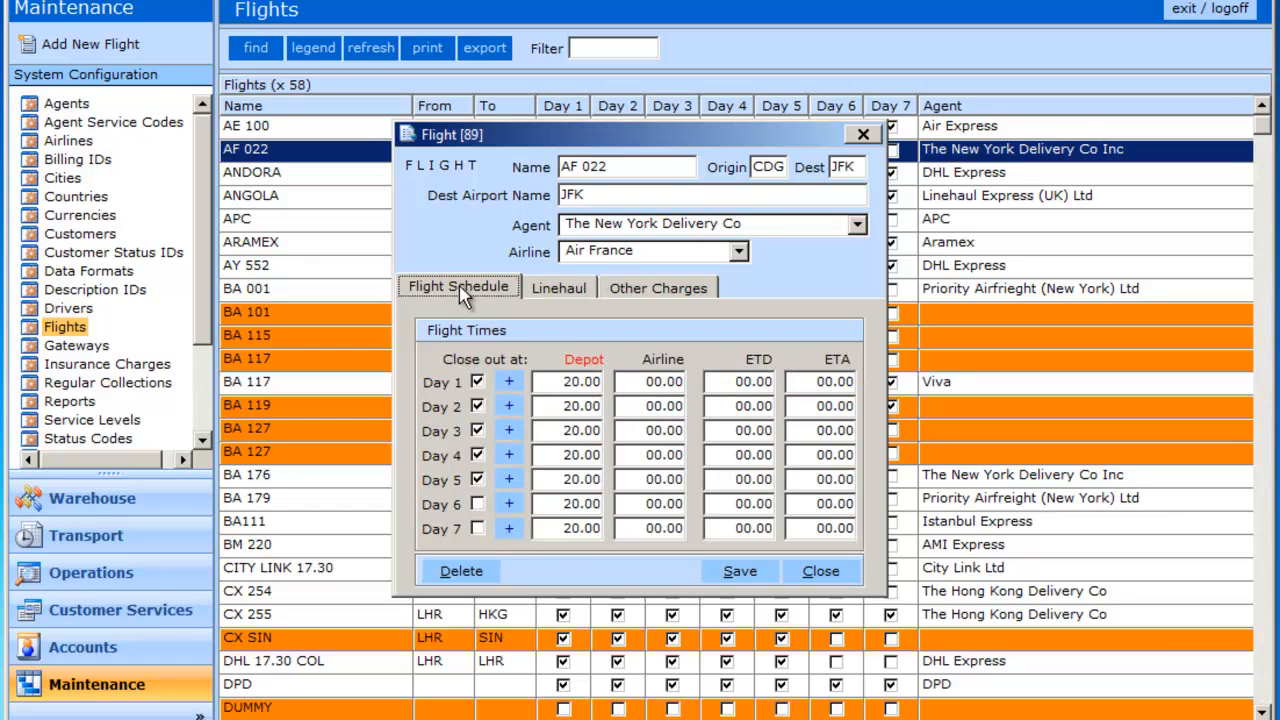
{"action": "left_click", "coordinate": [564, 291]}
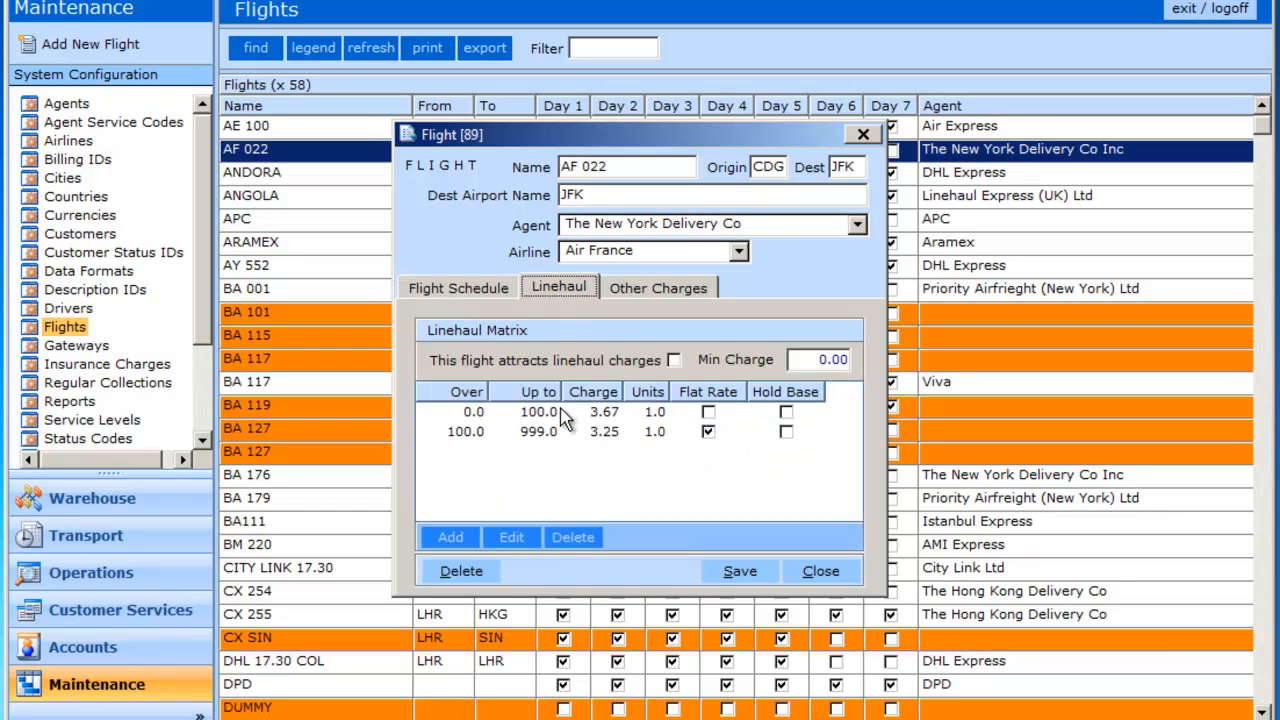
{"action": "left_click", "coordinate": [560, 418]}
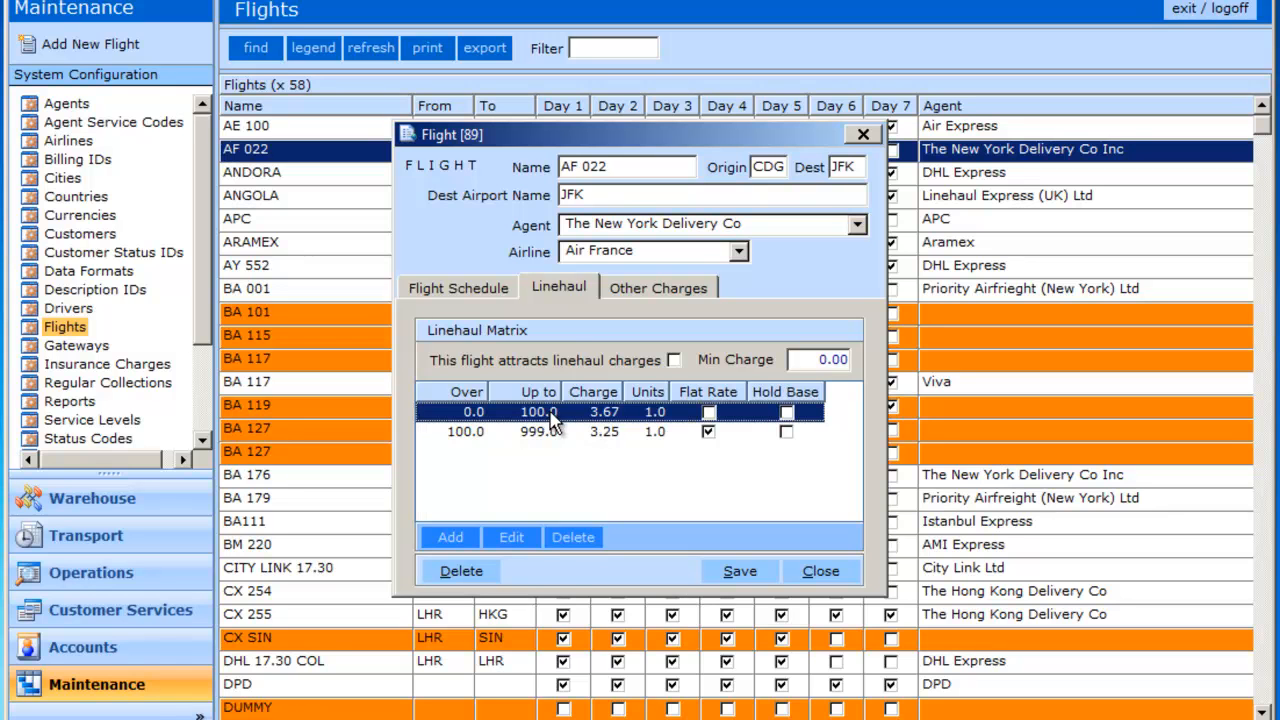
{"action": "left_click", "coordinate": [612, 435]}
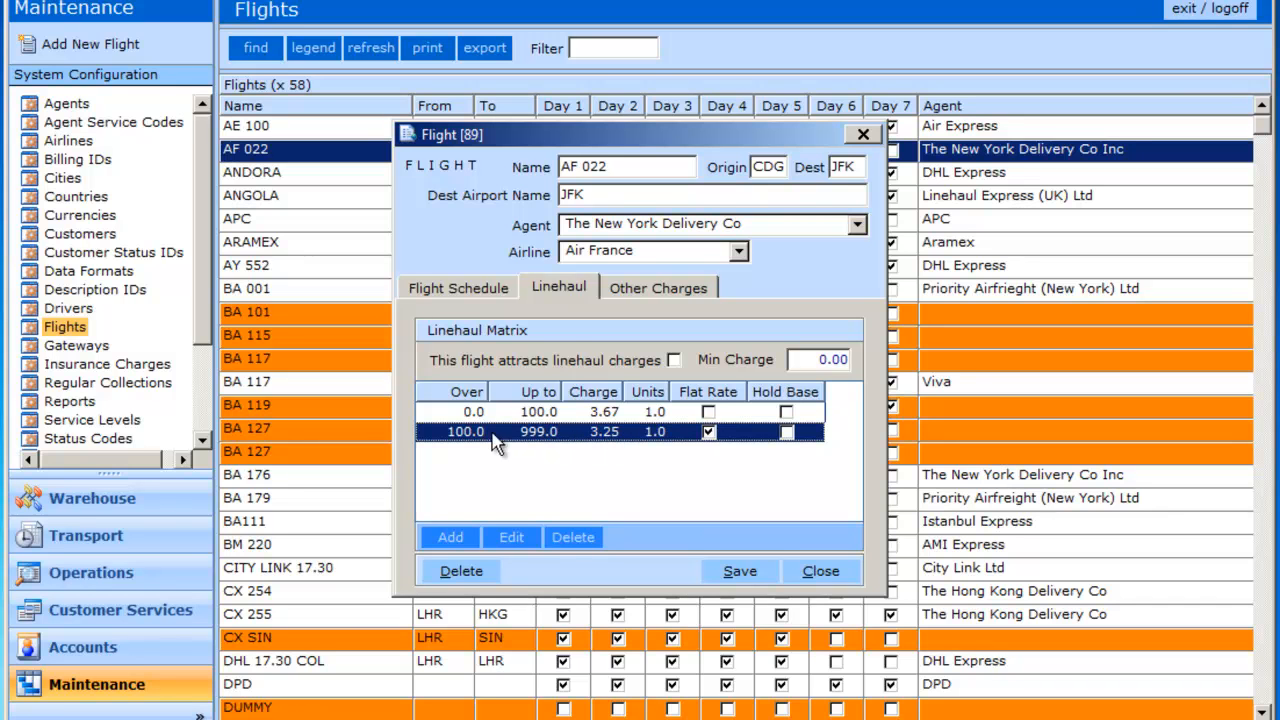
- Assign the Terminal Agent 1 company as the first terminal agent for flight AF 022's fees and save the flight
{"action": "left_click", "coordinate": [647, 296]}
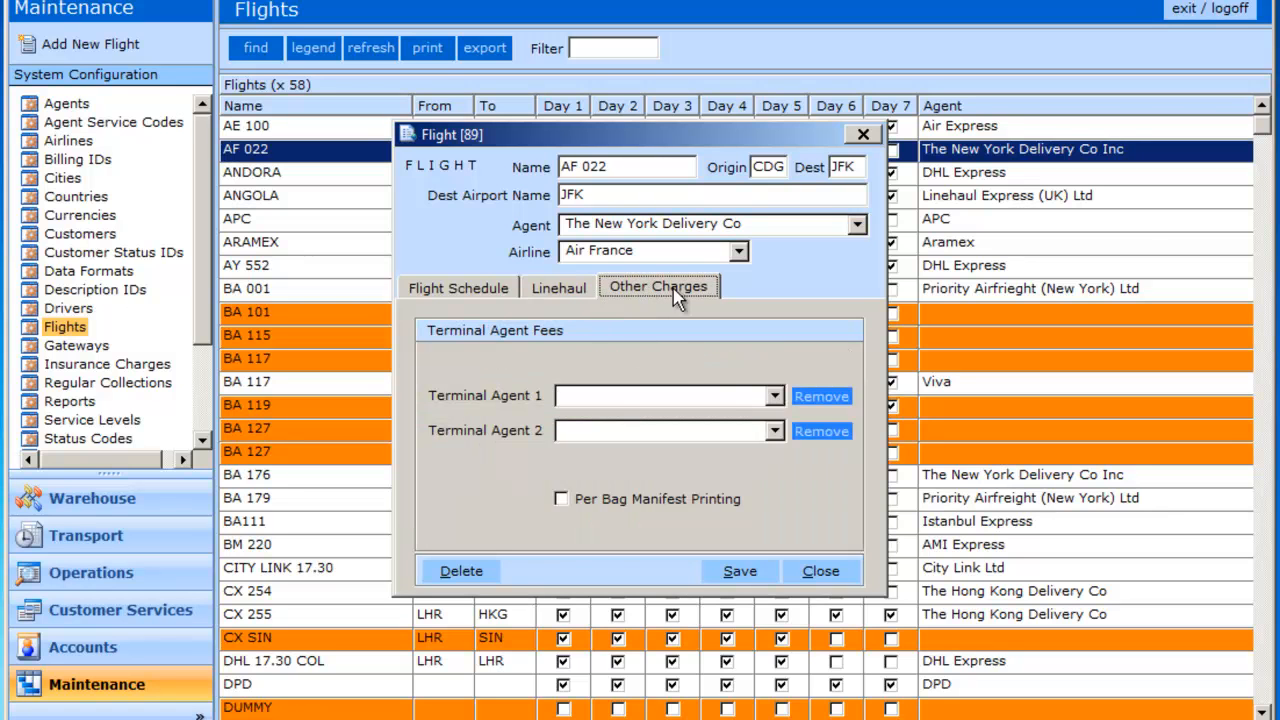
{"action": "left_click", "coordinate": [776, 398]}
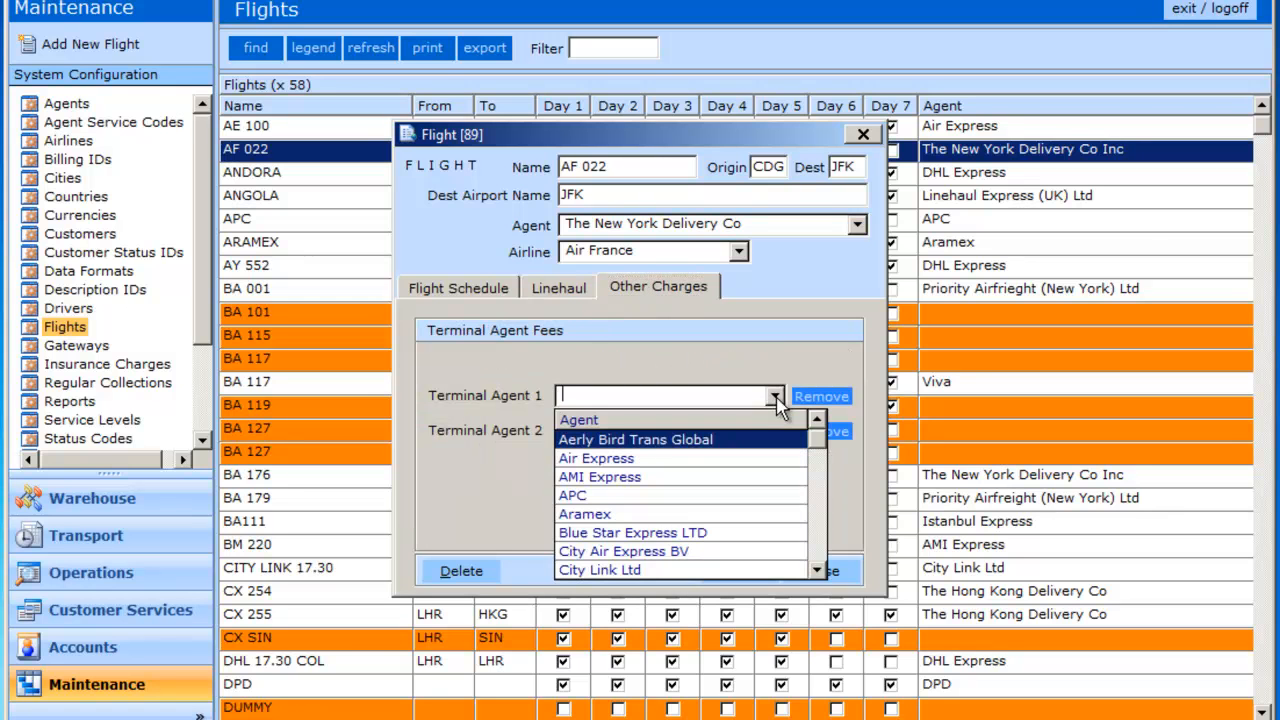
{"action": "left_click", "coordinate": [818, 571]}
{"action": "left_click_drag", "start_coordinate": [818, 576], "coordinate": [818, 576]}
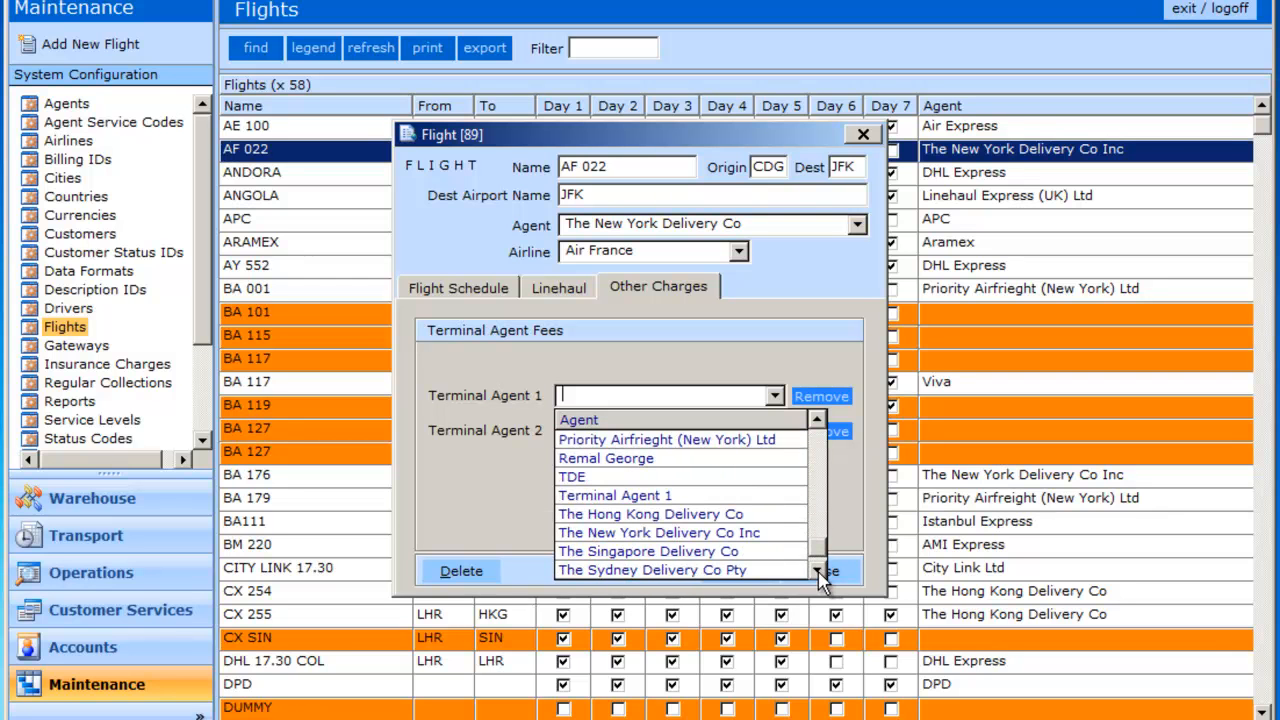
{"action": "left_click", "coordinate": [635, 497]}
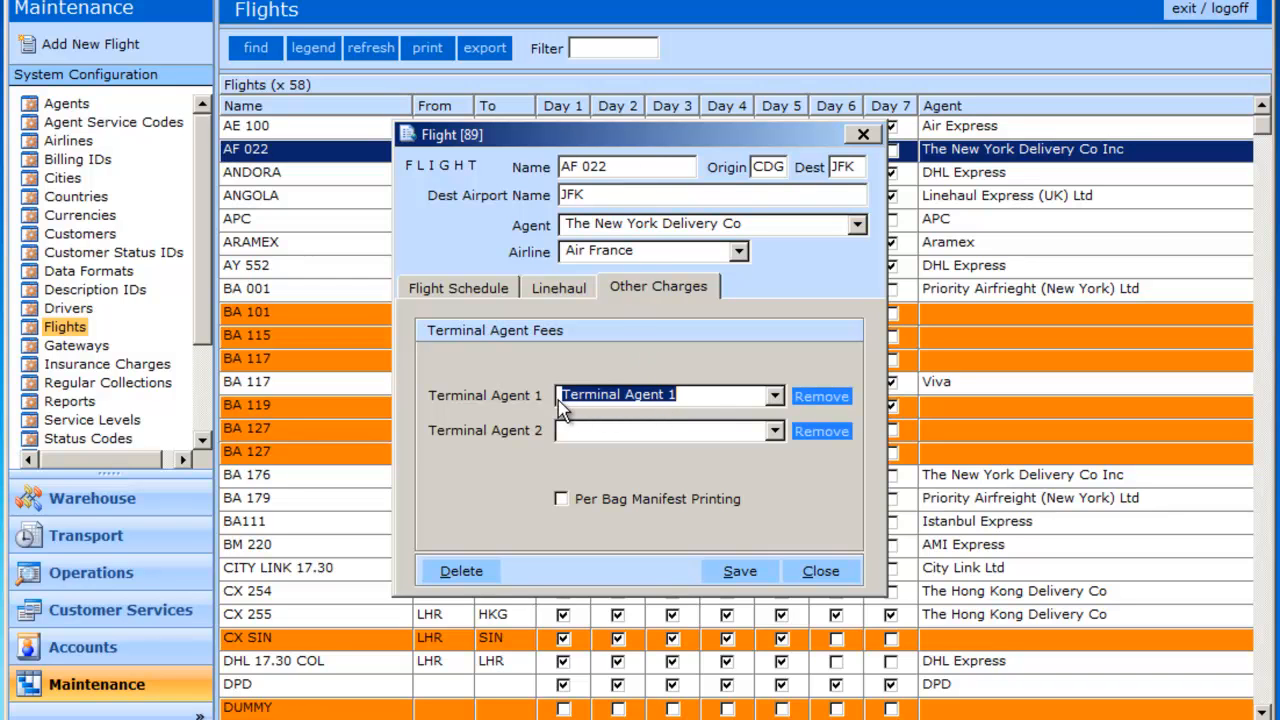
{"action": "left_click", "coordinate": [745, 577]}
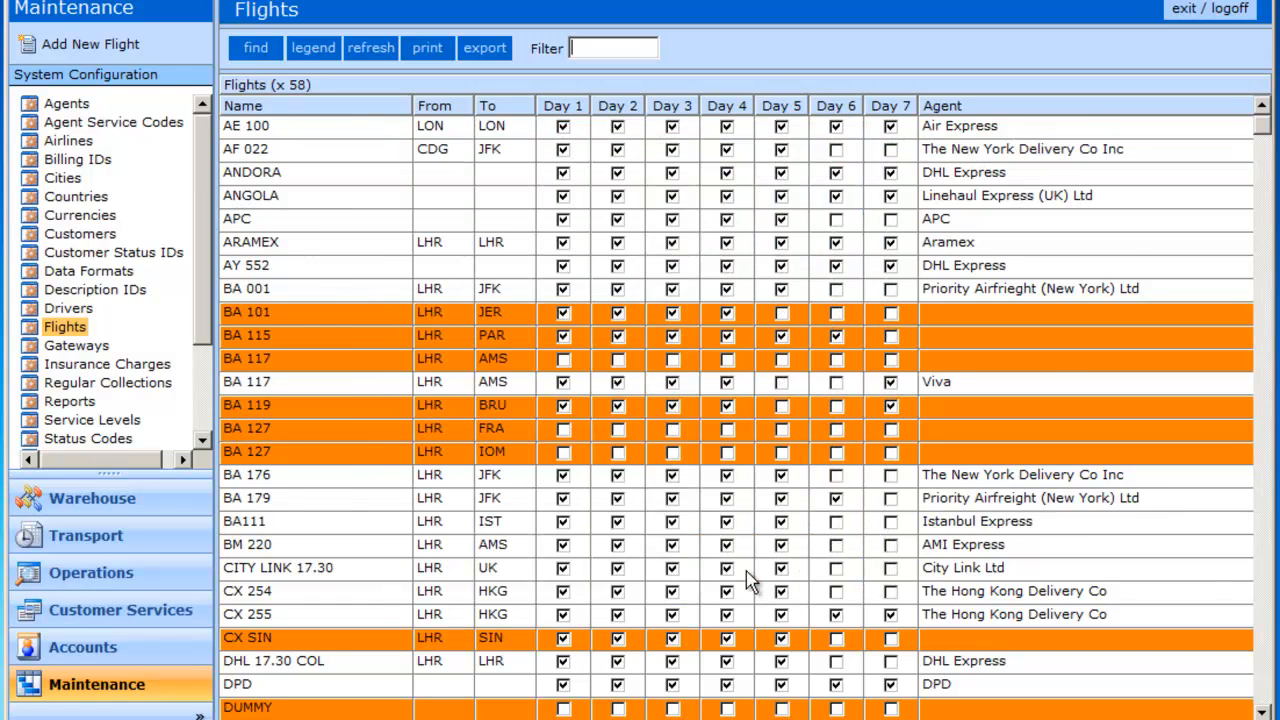
- Reopen the Terminal Agent 1 agent record and review its clearance, manifest entry, bag handling and airport collection fees
{"action": "left_click", "coordinate": [66, 104]}
{"action": "left_click", "coordinate": [416, 452]}
{"action": "scroll", "coordinate": [418, 458], "scroll_direction": "down", "scroll_amount": 4}
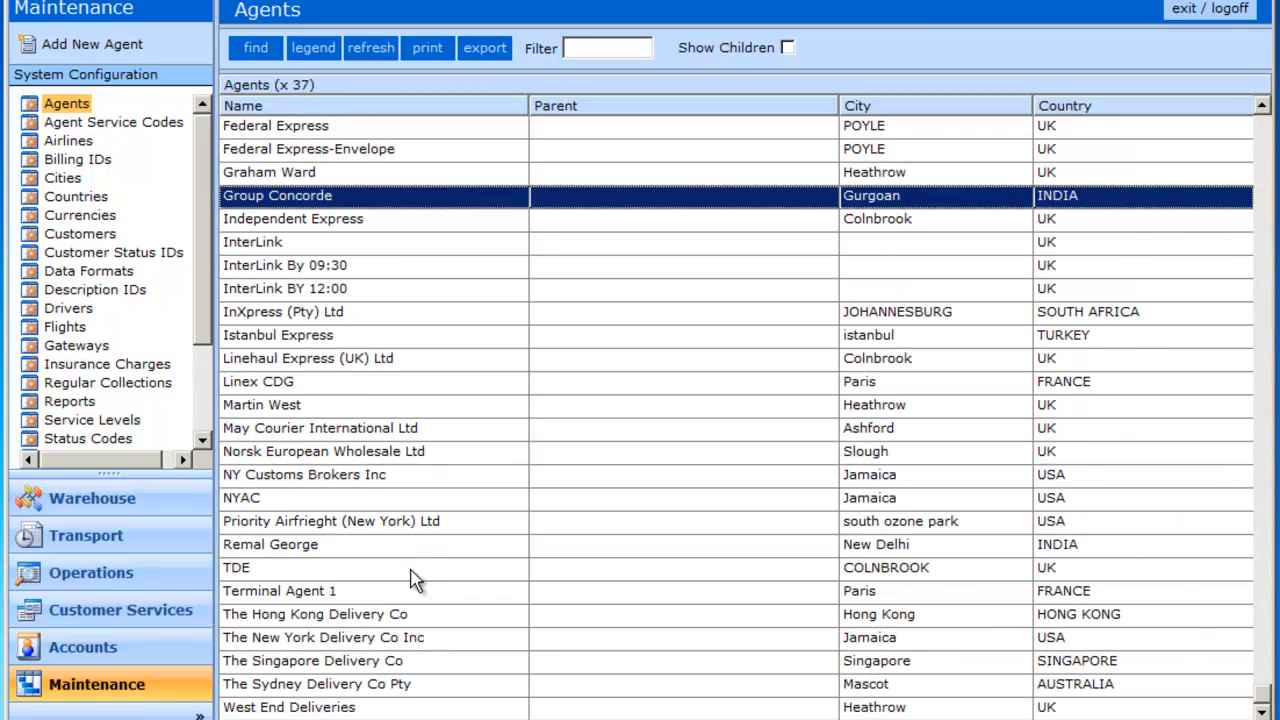
{"action": "double_click", "coordinate": [410, 592]}
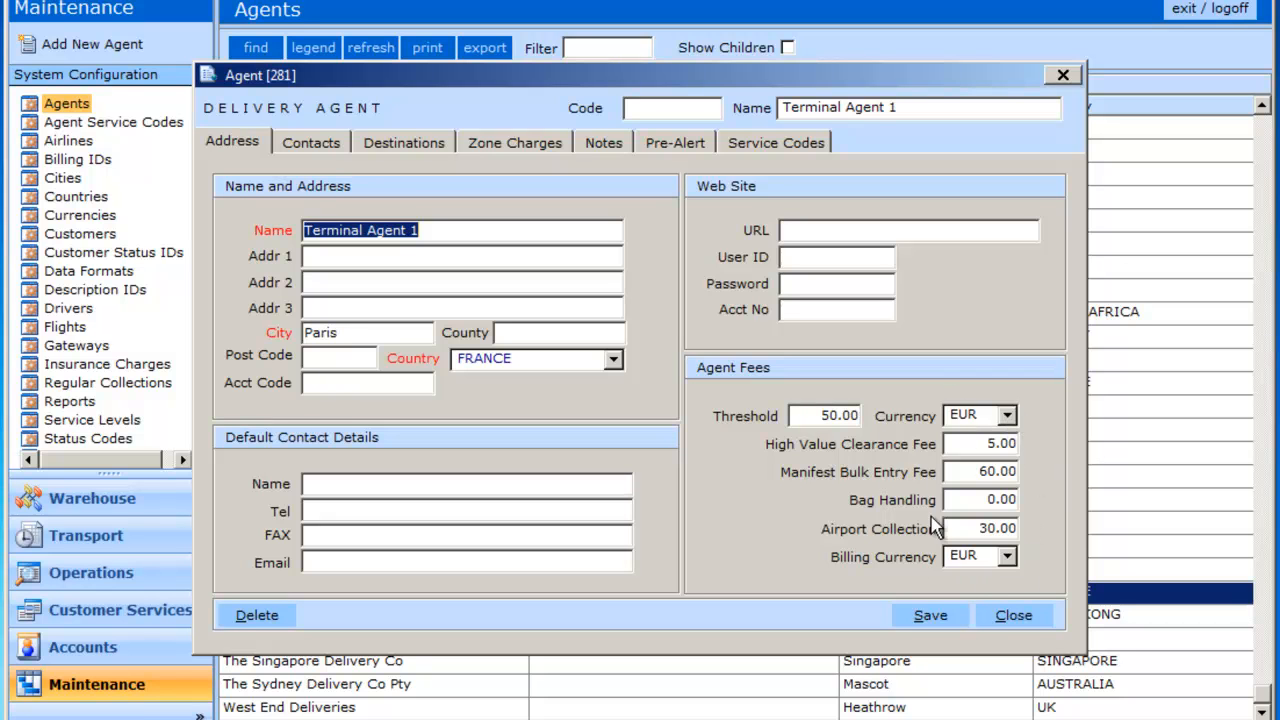
{"action": "left_click", "coordinate": [982, 445]}
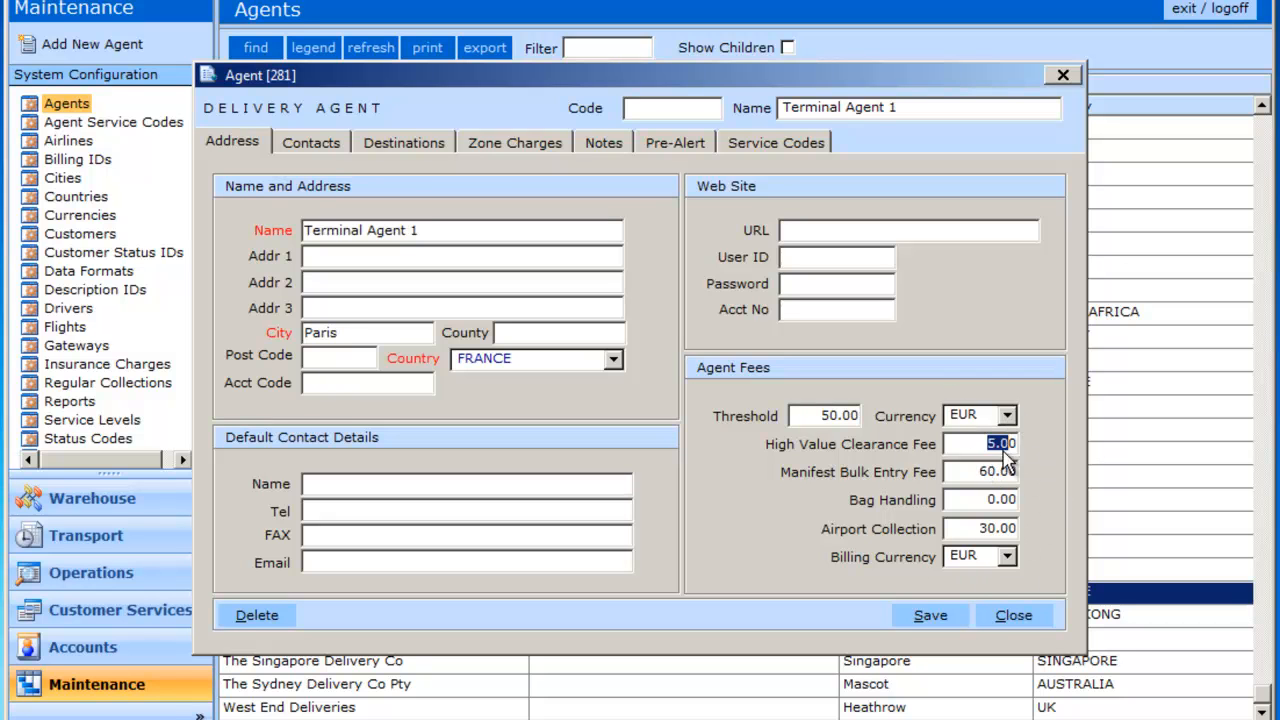
{"action": "left_click", "coordinate": [998, 474]}
{"action": "left_click", "coordinate": [1000, 500]}
{"action": "left_click", "coordinate": [972, 530]}
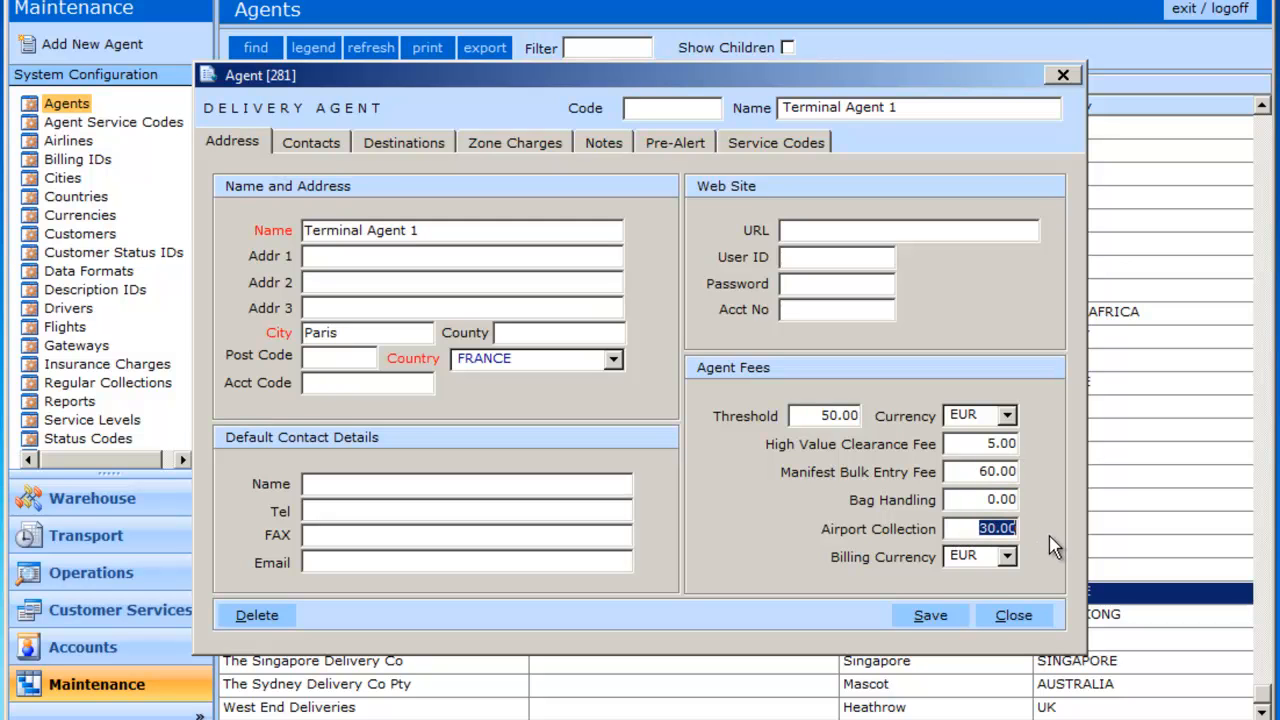
- Save the Terminal Agent 1 record and add agent Terminal Agent 2 with EUR for both currencies and a manifest bulk entry fee of 50
{"action": "left_click", "coordinate": [930, 616]}
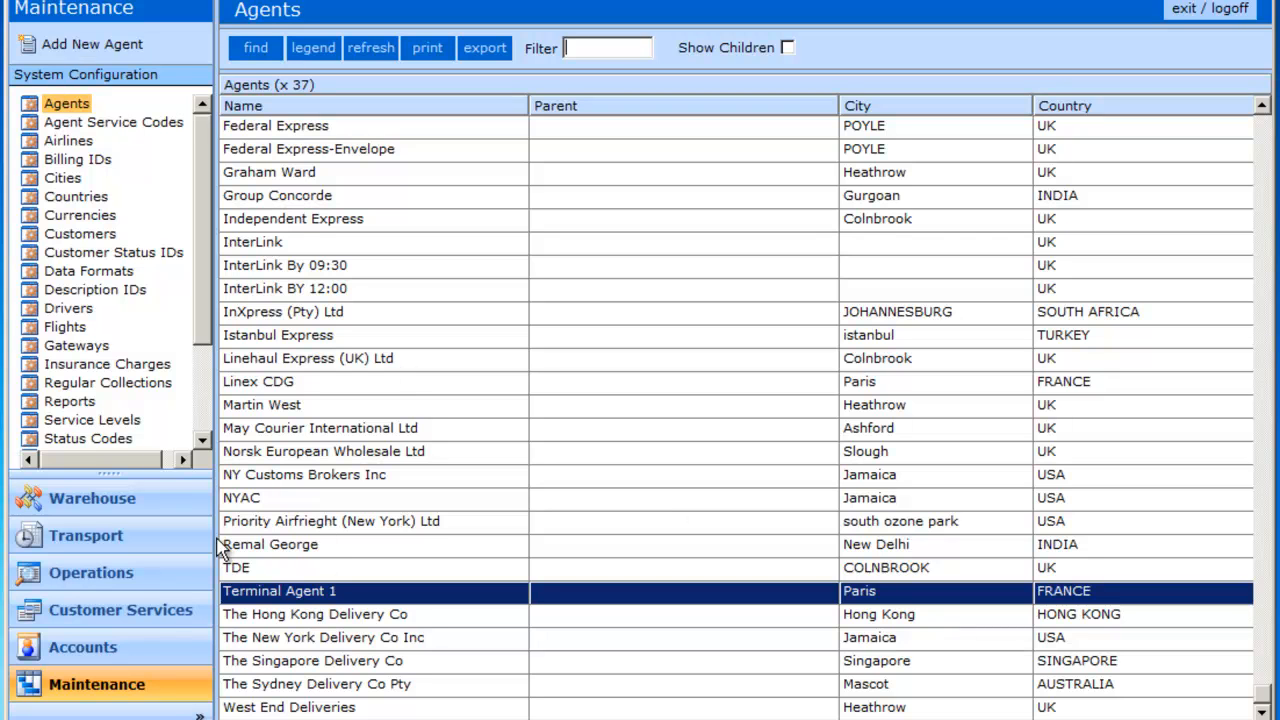
{"action": "left_click", "coordinate": [93, 46]}
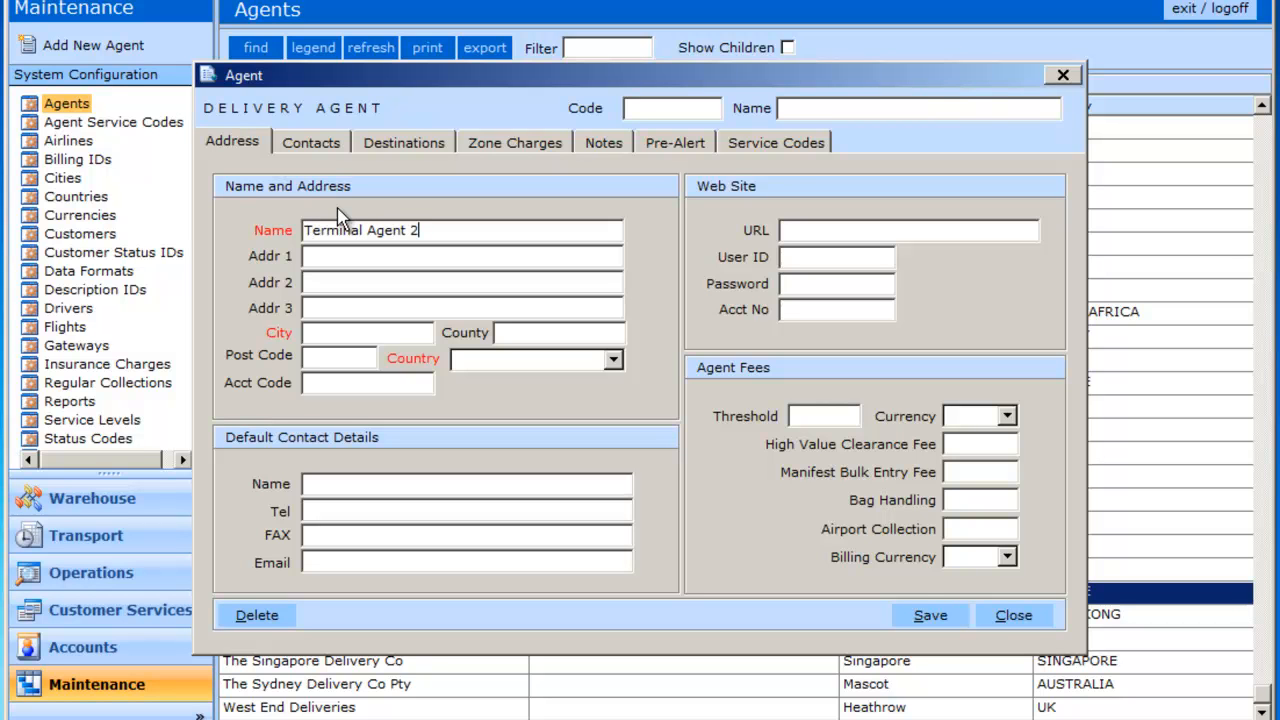
{"action": "left_click", "coordinate": [1007, 416]}
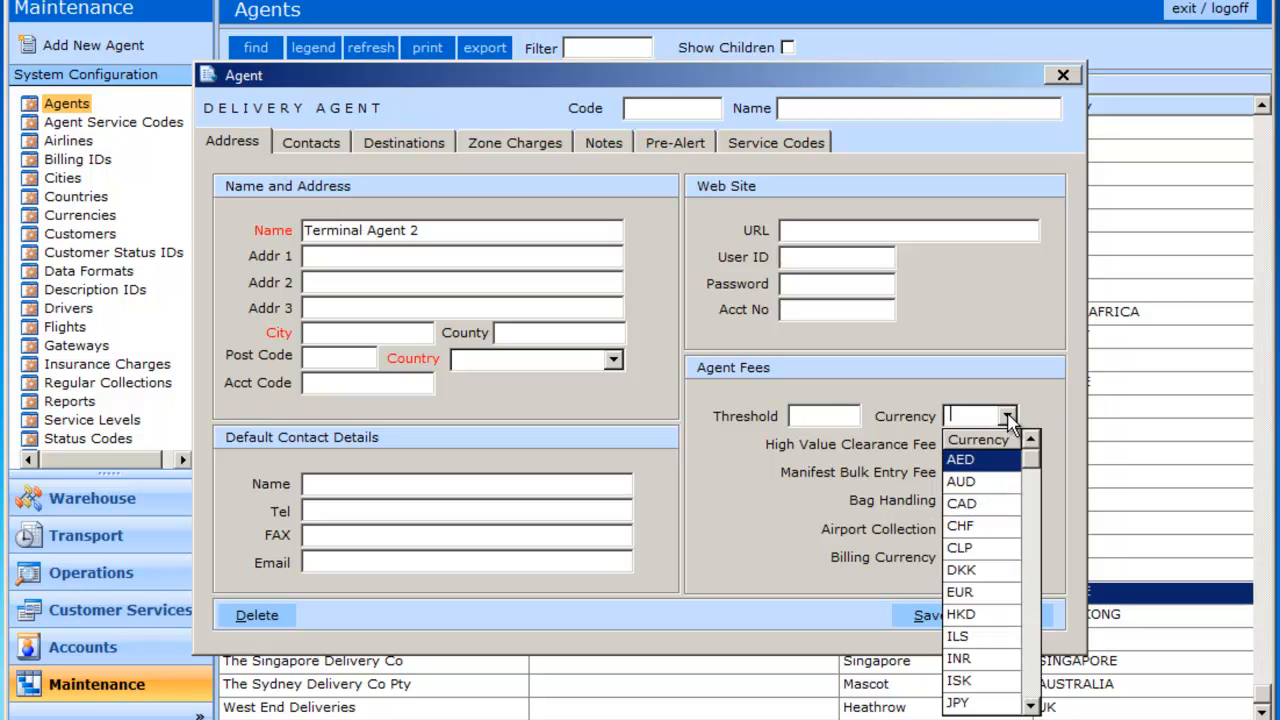
{"action": "left_click", "coordinate": [990, 592]}
{"action": "left_click", "coordinate": [1007, 557]}
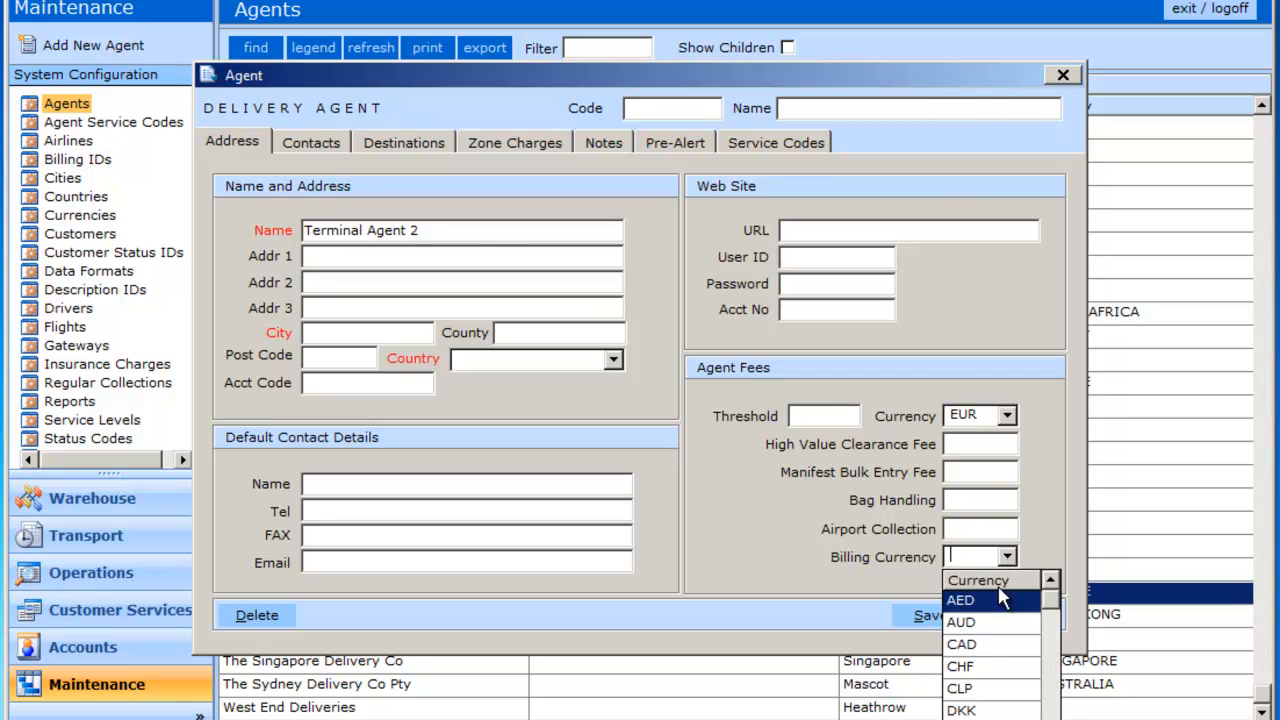
{"action": "left_click", "coordinate": [978, 719]}
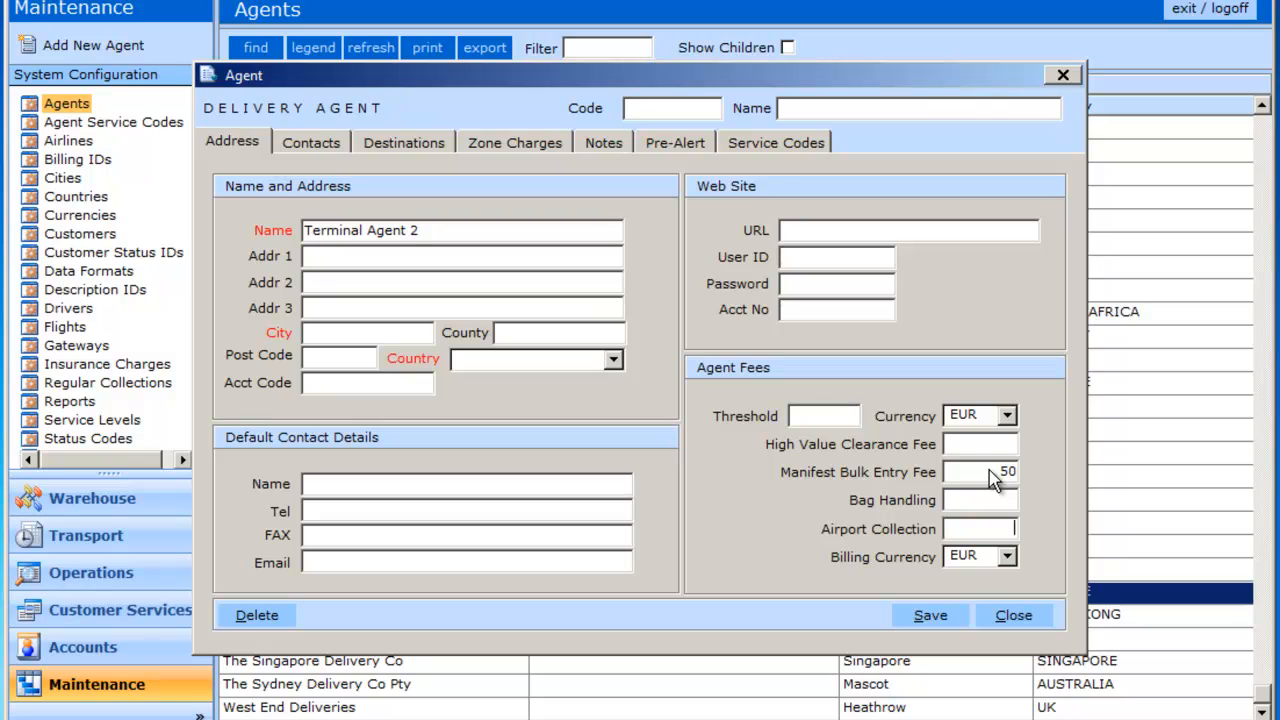
{"action": "left_click", "coordinate": [930, 618]}
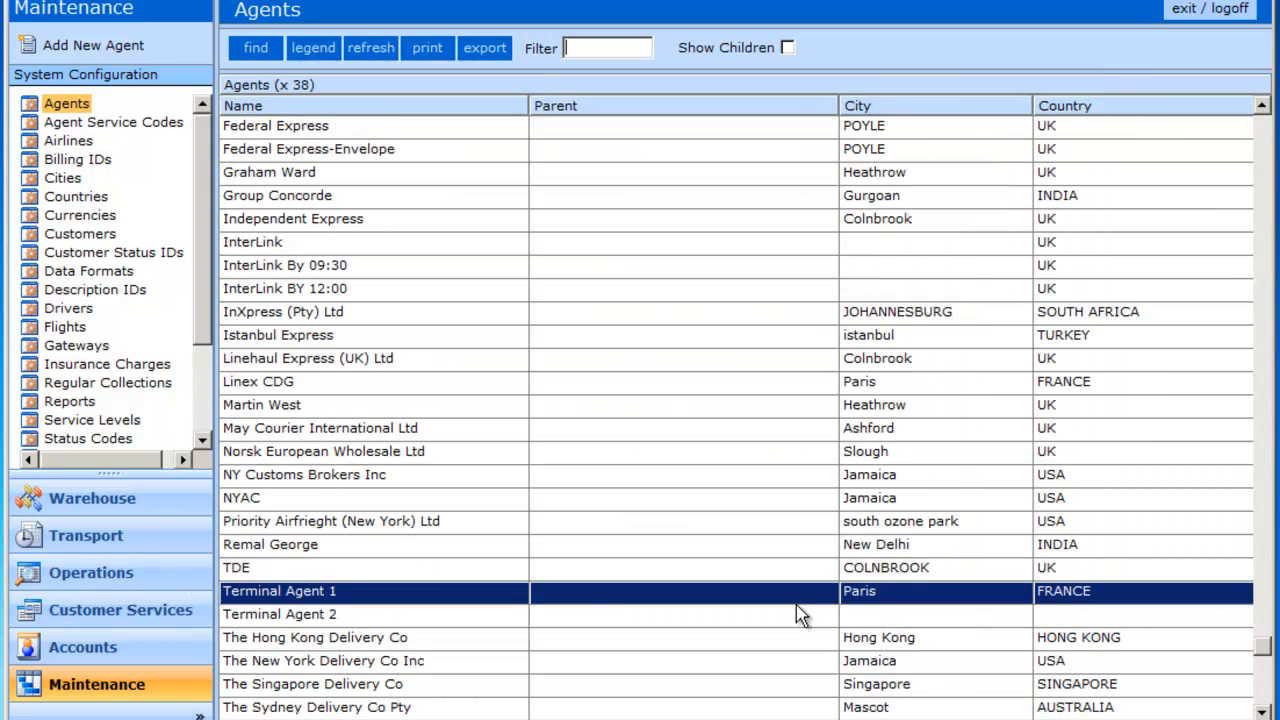
- Assign Terminal Agent 2 as flight AF 022's second terminal agent, remove that assignment again, and save the flight
{"action": "left_click", "coordinate": [62, 328]}
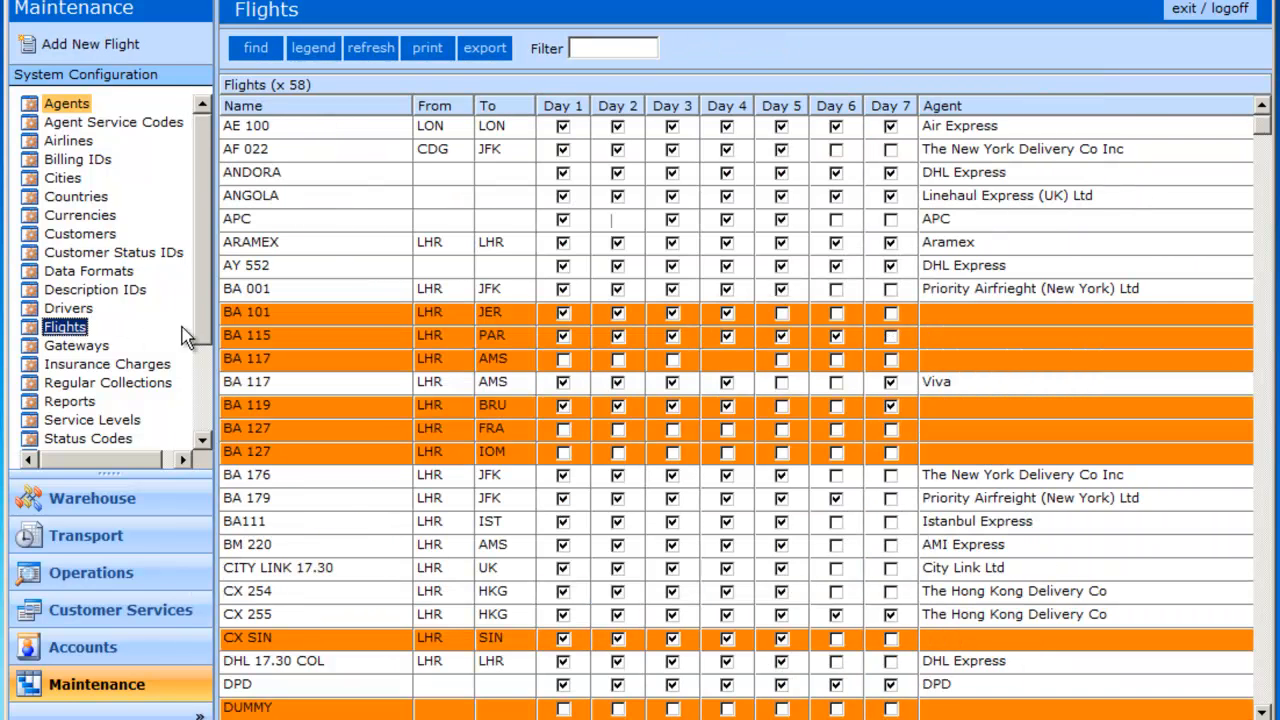
{"action": "left_click", "coordinate": [282, 160]}
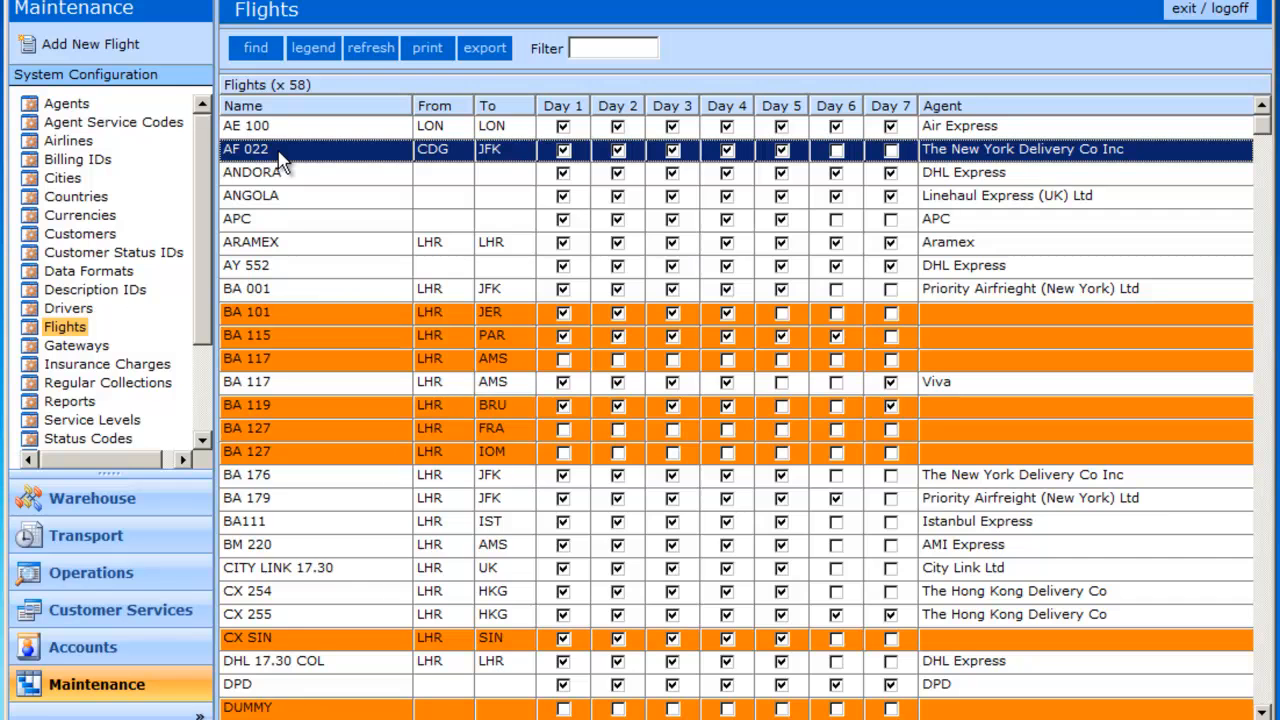
{"action": "double_click", "coordinate": [280, 163]}
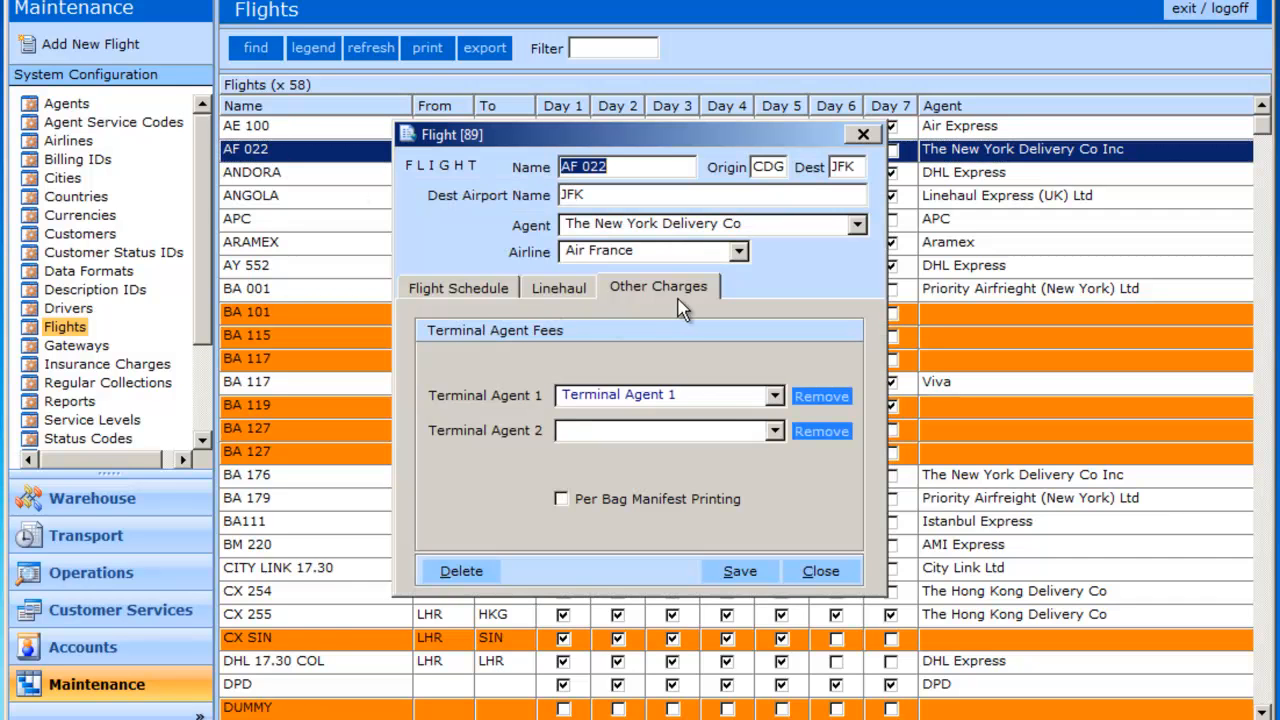
{"action": "left_click", "coordinate": [774, 434]}
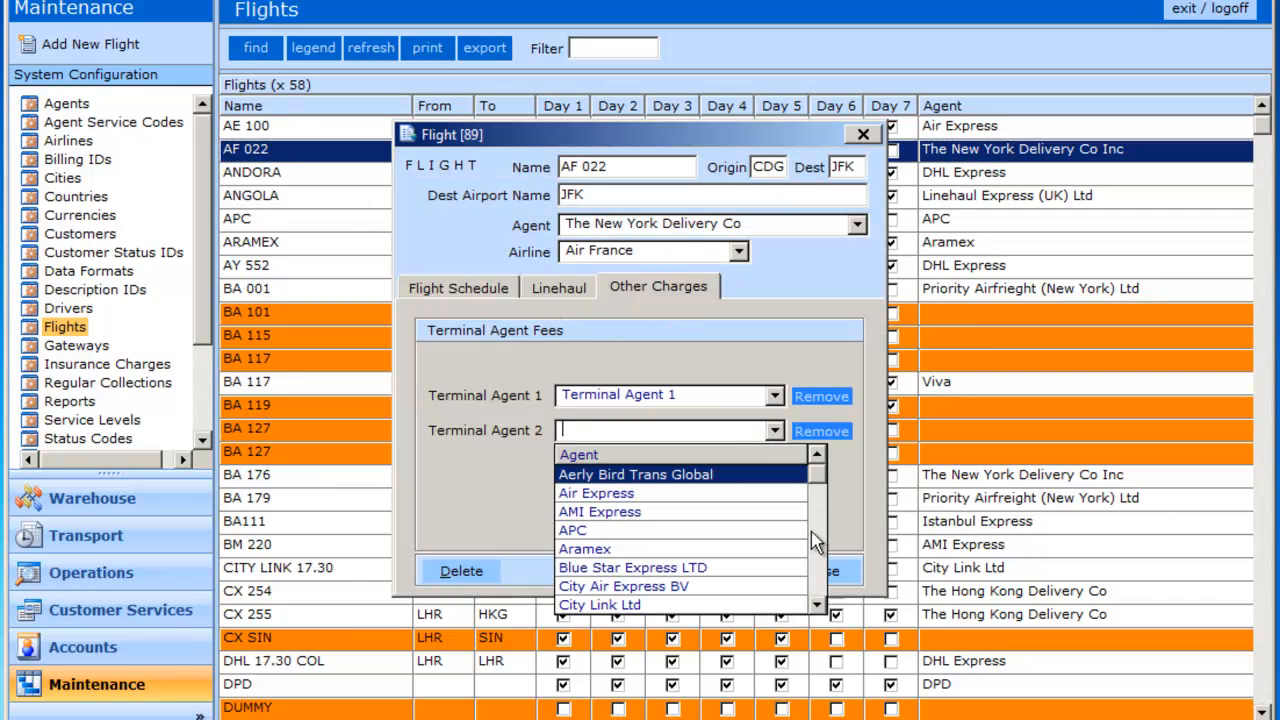
{"action": "left_click", "coordinate": [820, 600]}
{"action": "left_click", "coordinate": [820, 600]}
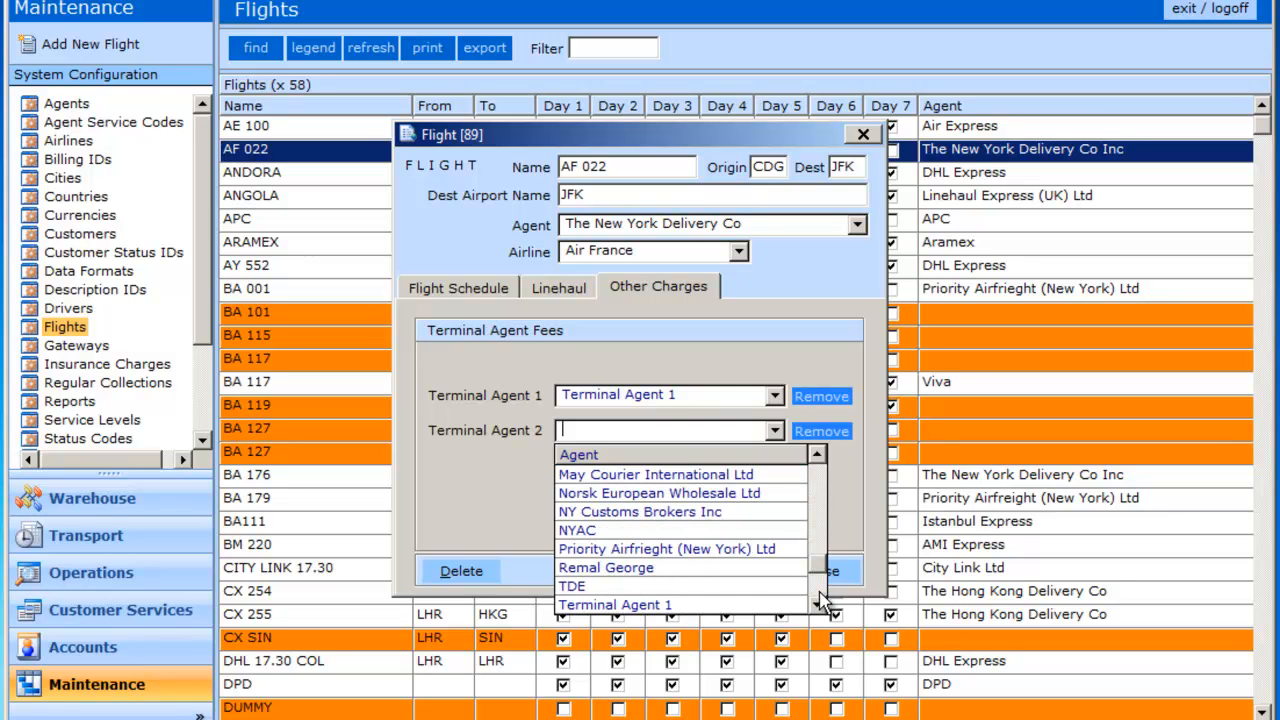
{"action": "left_click", "coordinate": [820, 600]}
{"action": "left_click", "coordinate": [641, 514]}
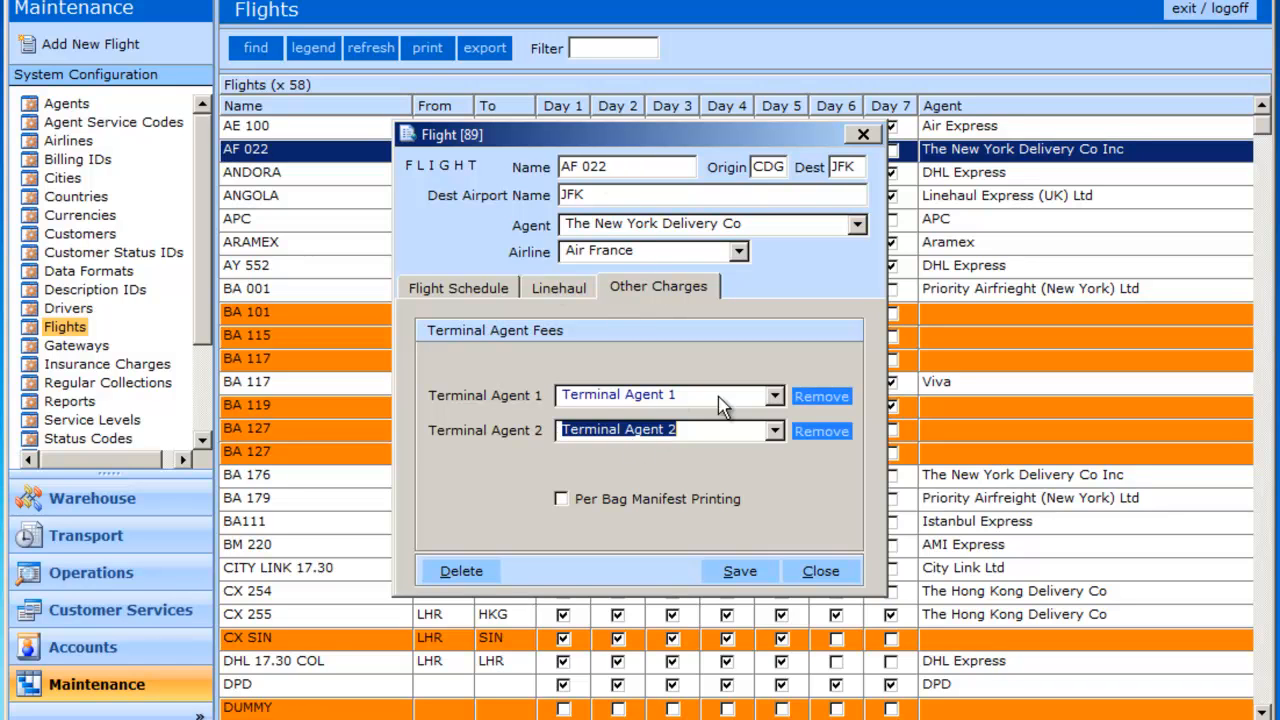
{"action": "left_click", "coordinate": [821, 437]}
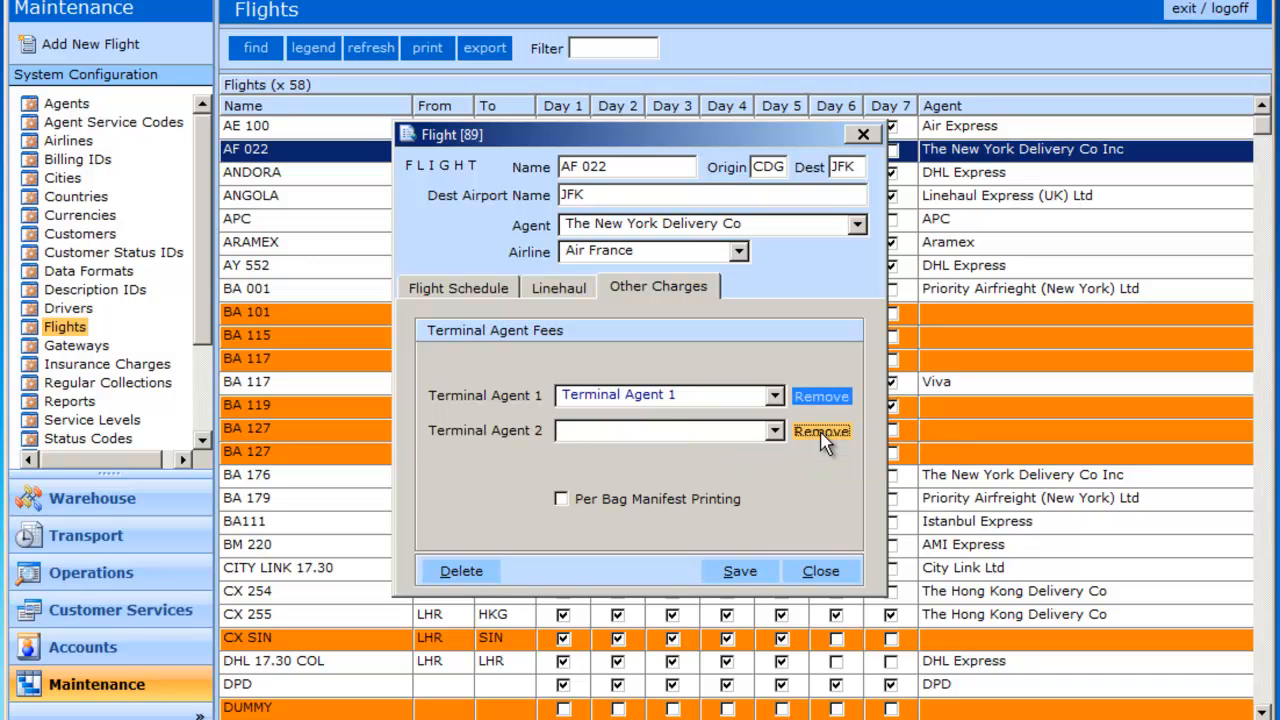
{"action": "left_click", "coordinate": [741, 577]}
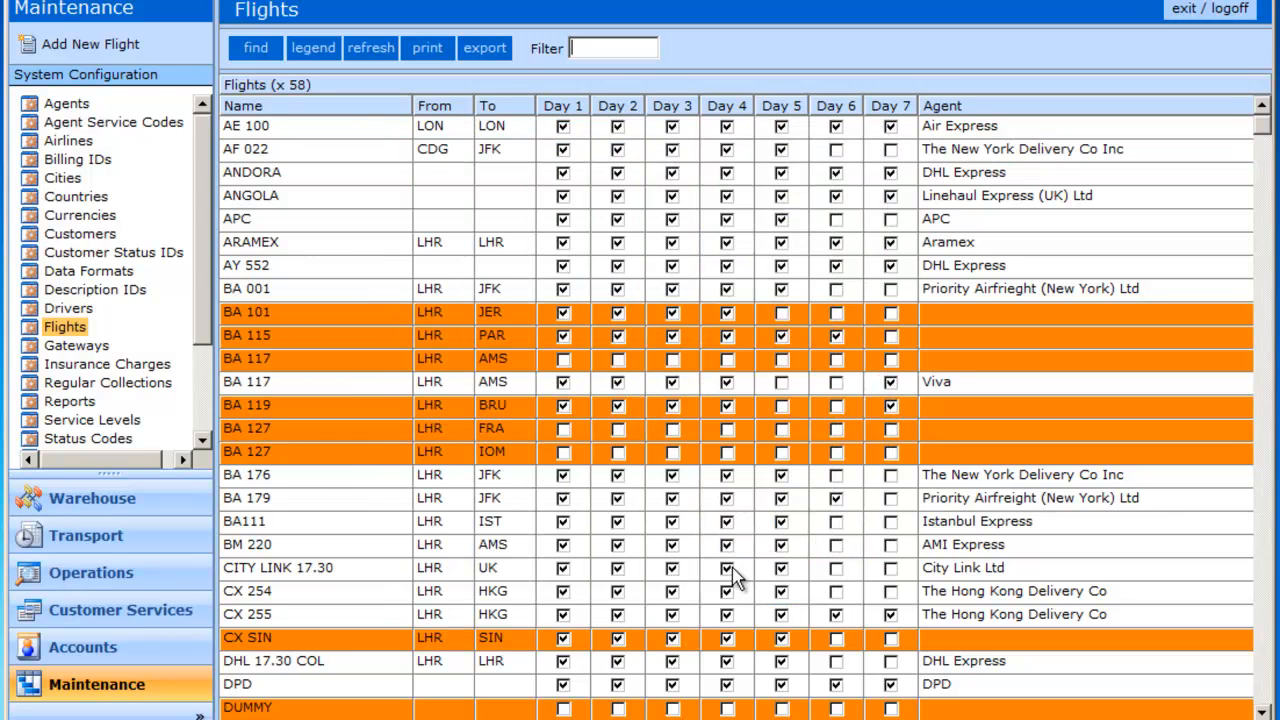
- Open the JFK gateway record, check its available flights and auto-routing, and close it
{"action": "left_click", "coordinate": [76, 346]}
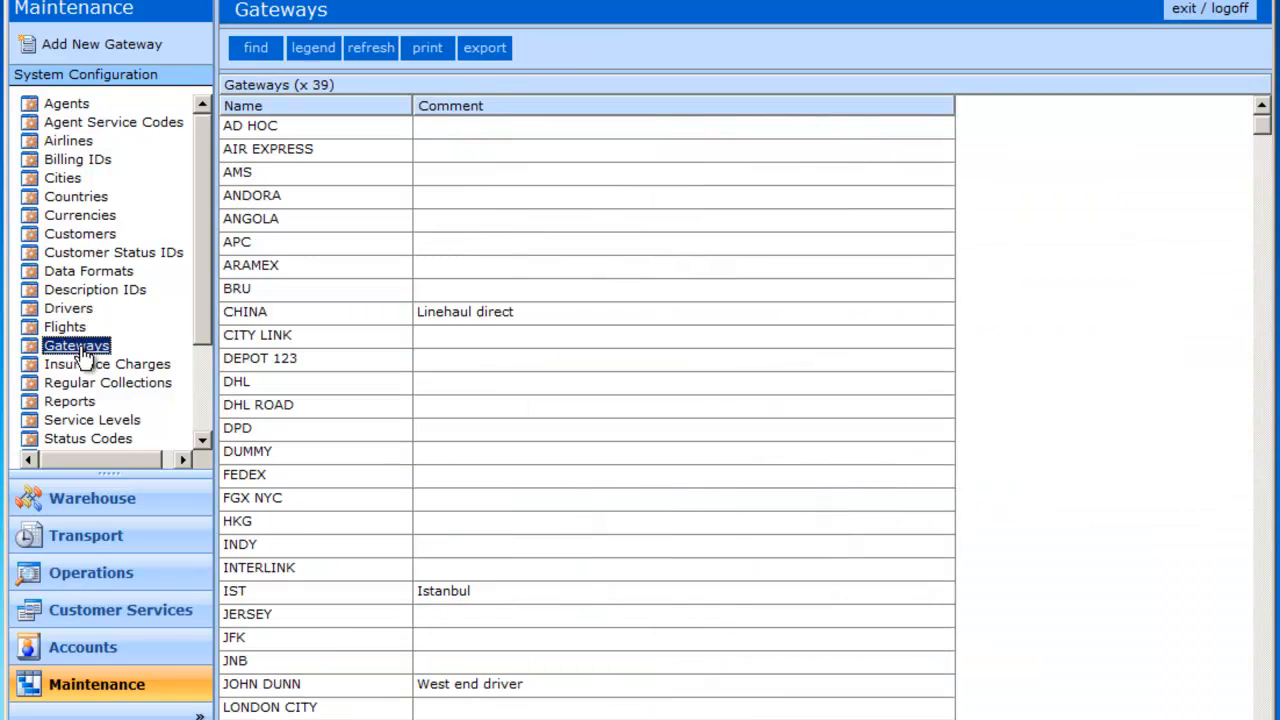
{"action": "left_click", "coordinate": [320, 640]}
{"action": "double_click", "coordinate": [320, 643]}
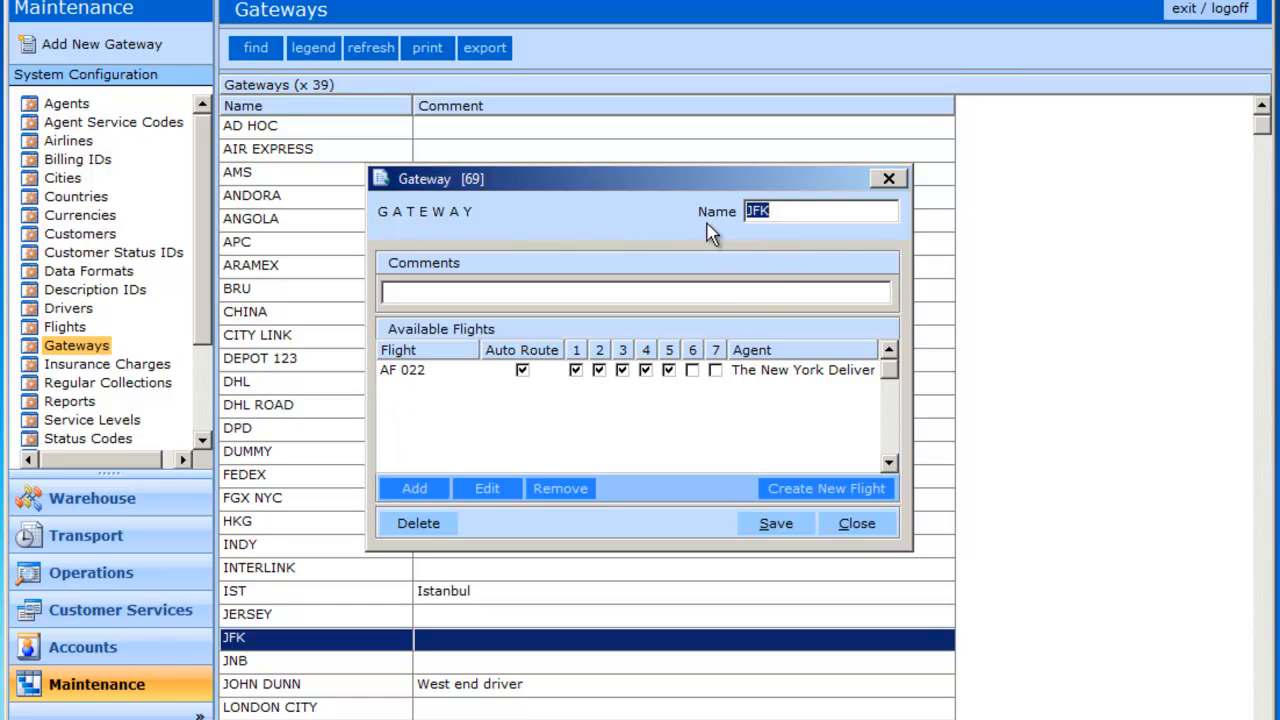
{"action": "left_click", "coordinate": [412, 374]}
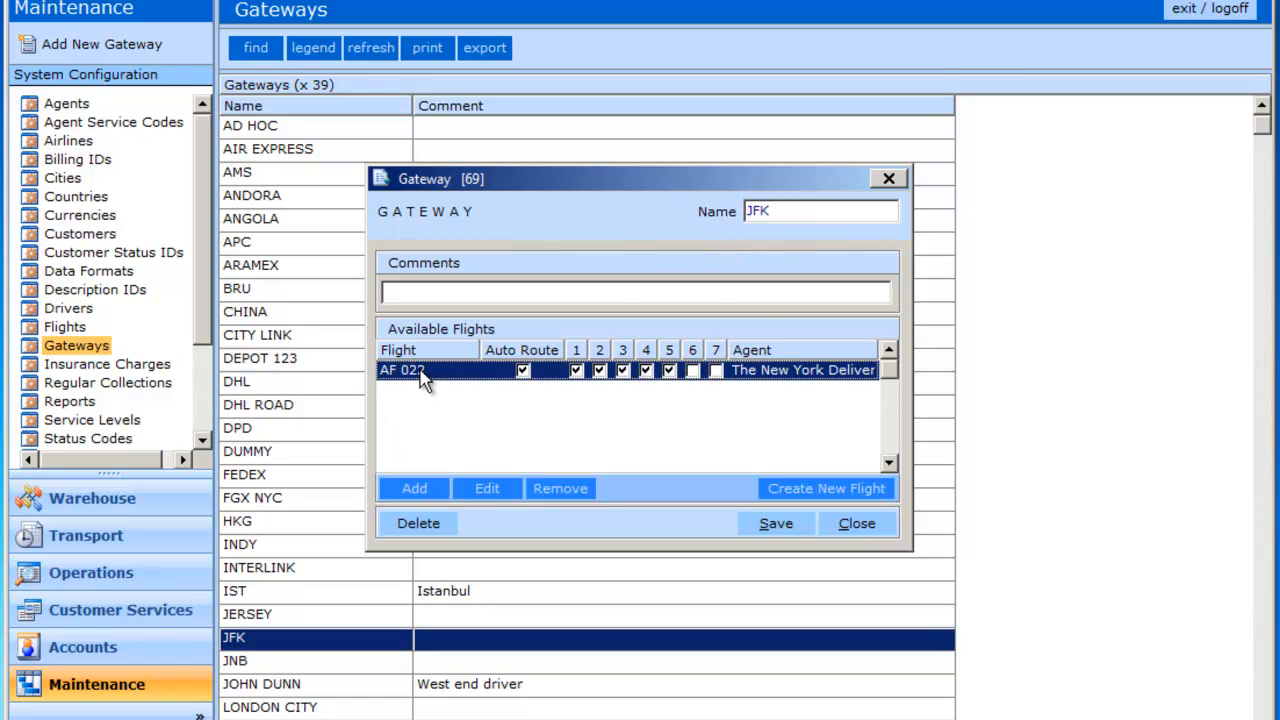
{"action": "left_click", "coordinate": [850, 526]}
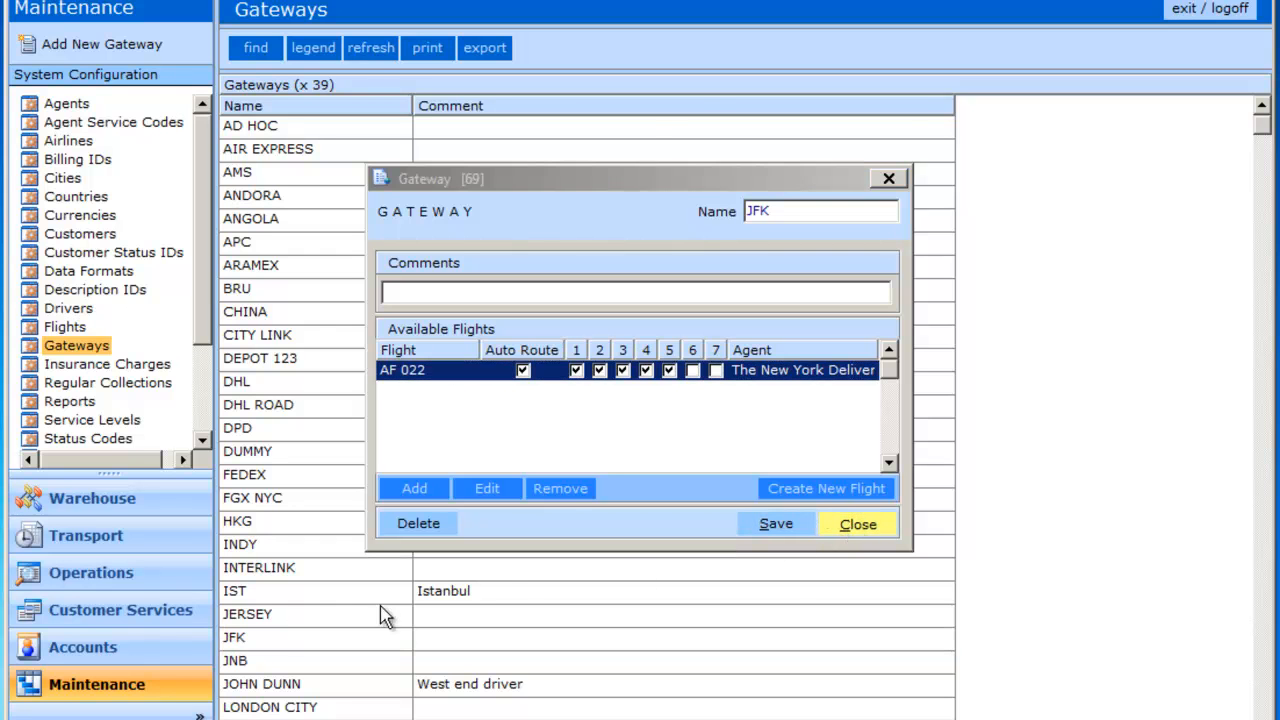
- Create a new manifest in Operations for the JFK gateway on flight AF 022 and save it
{"action": "left_click", "coordinate": [128, 582]}
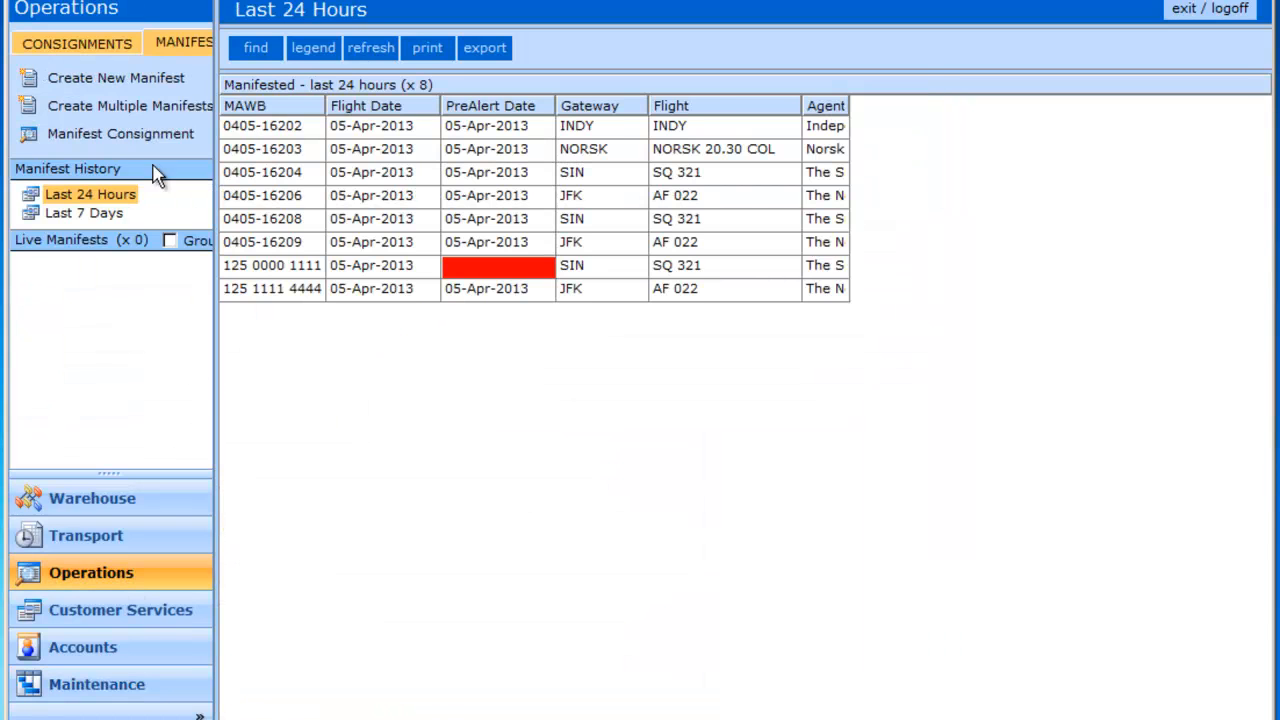
{"action": "left_click", "coordinate": [115, 82]}
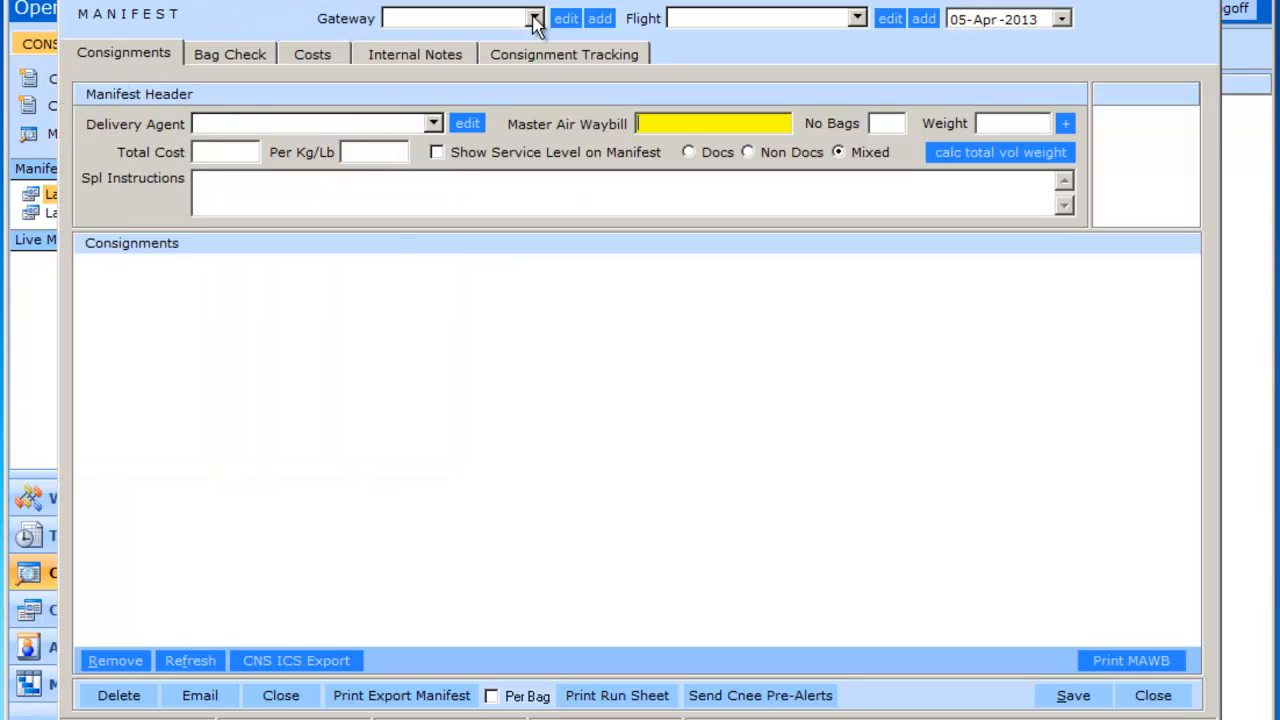
{"action": "left_click", "coordinate": [535, 18]}
{"action": "left_click_drag", "start_coordinate": [556, 228], "coordinate": [558, 228]}
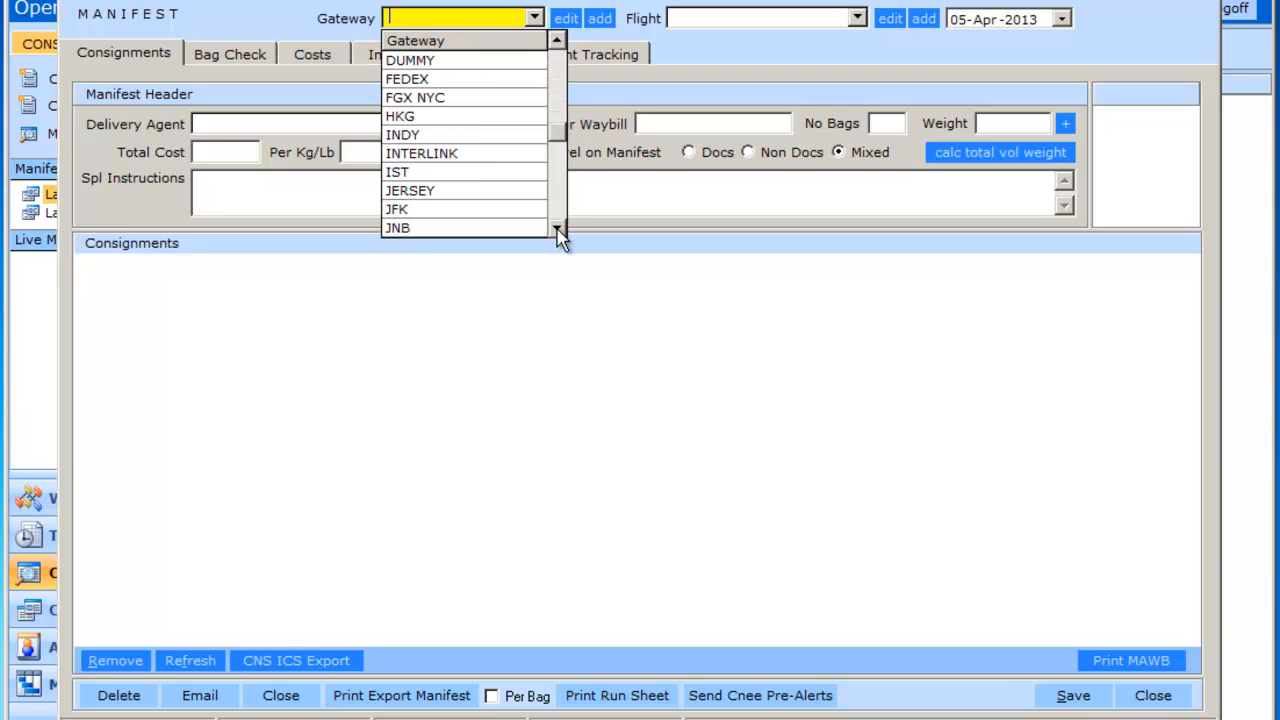
{"action": "left_click", "coordinate": [458, 209]}
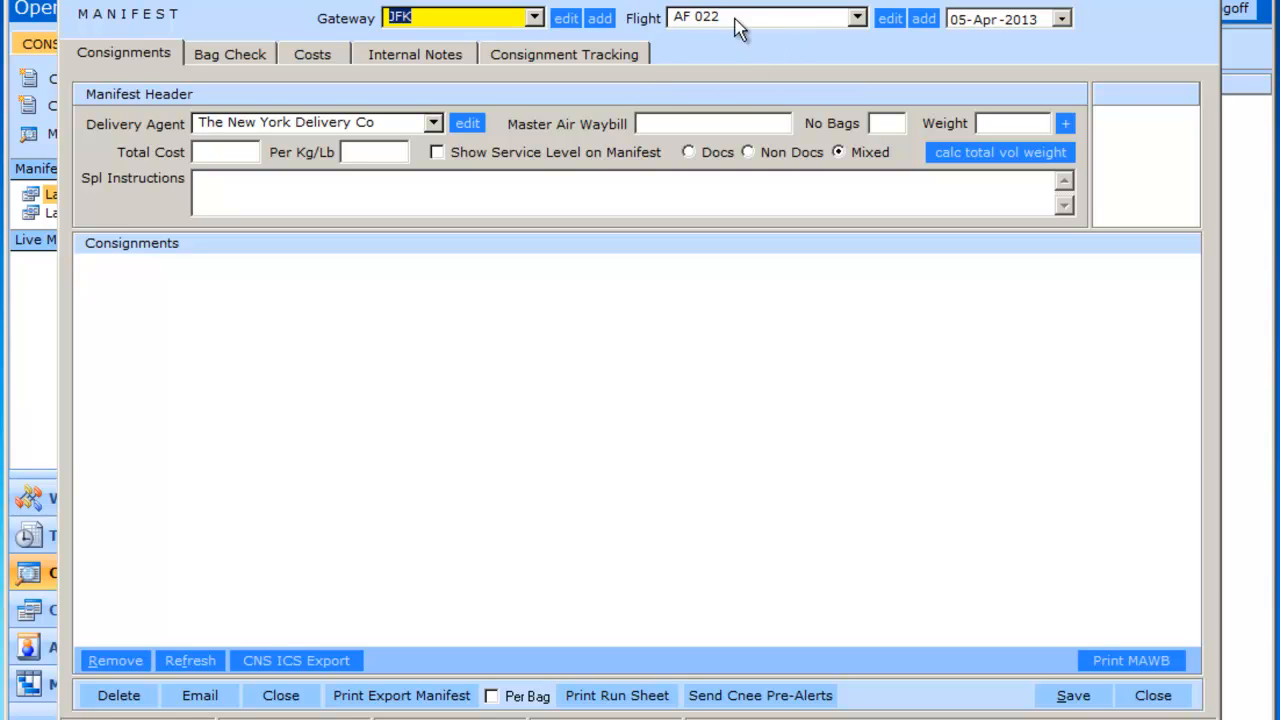
{"action": "left_click", "coordinate": [1073, 697]}
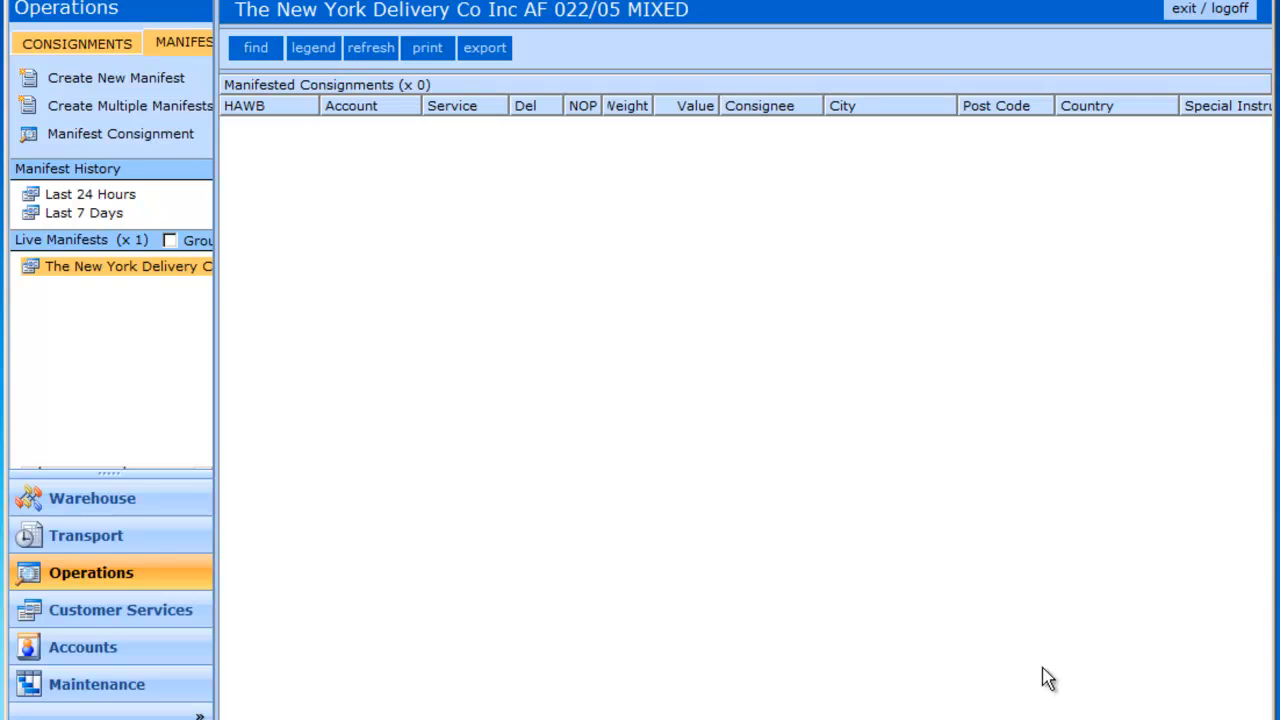